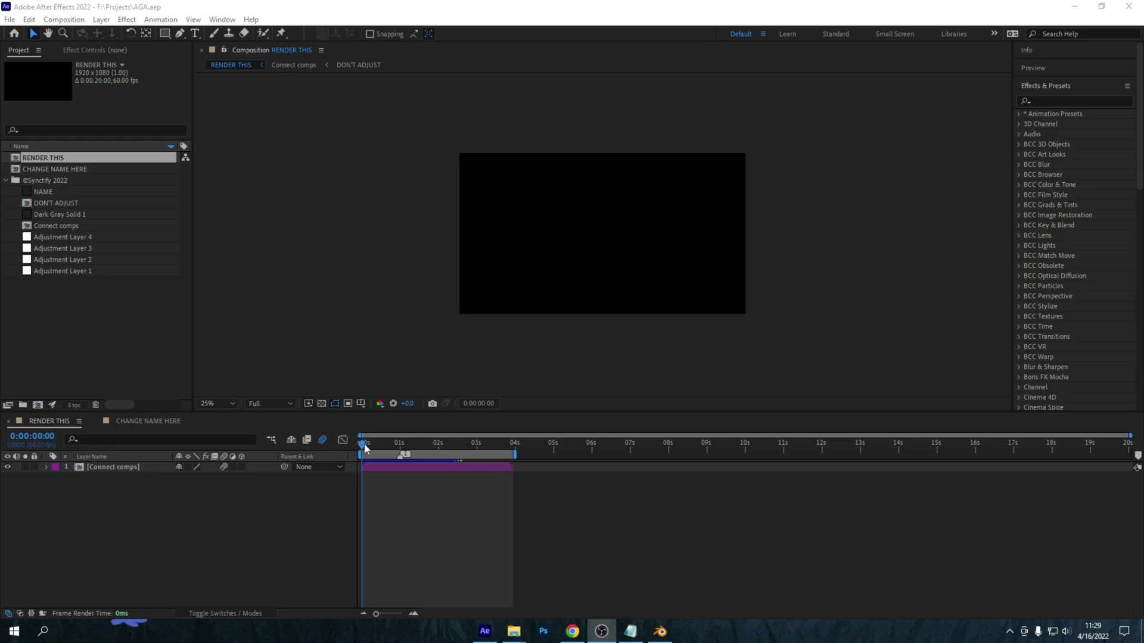
Scrub the RENDER THIS composition to about 0:00:00:26.
mouse_move(366, 446)
mouse_down()
mouse_move(470, 447)
mouse_move(362, 448)
mouse_move(382, 465)
mouse_move(438, 462)
mouse_move(377, 463)
mouse_up()
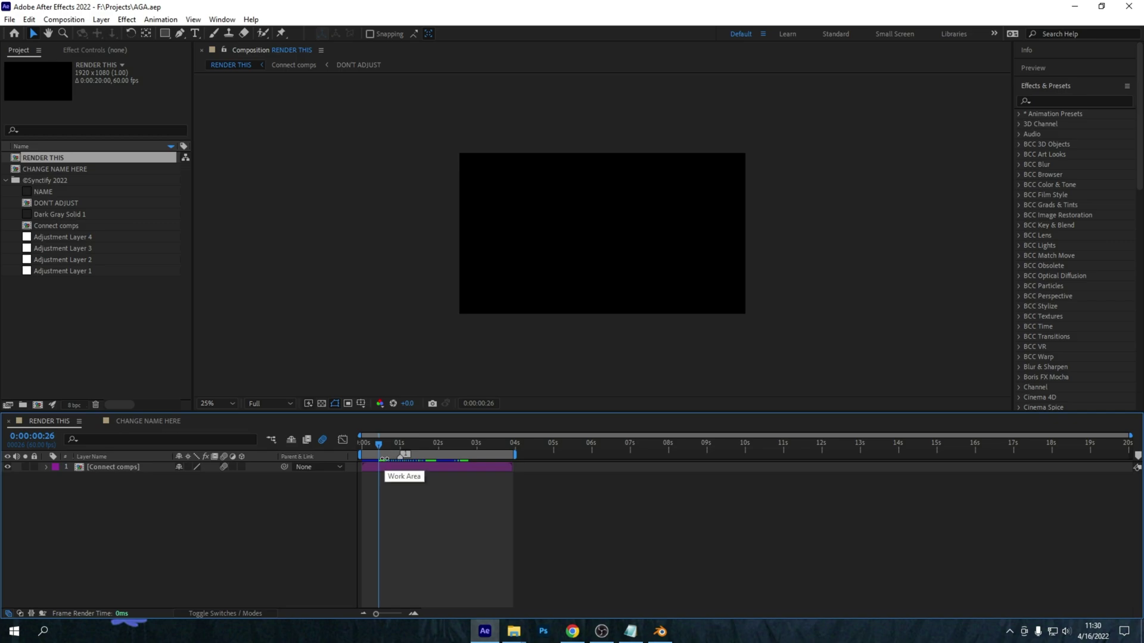
Open DON'T ADJUST, unlock and select Dark Gray Solid 1, and show its Element effect controls.
double_click(58, 201)
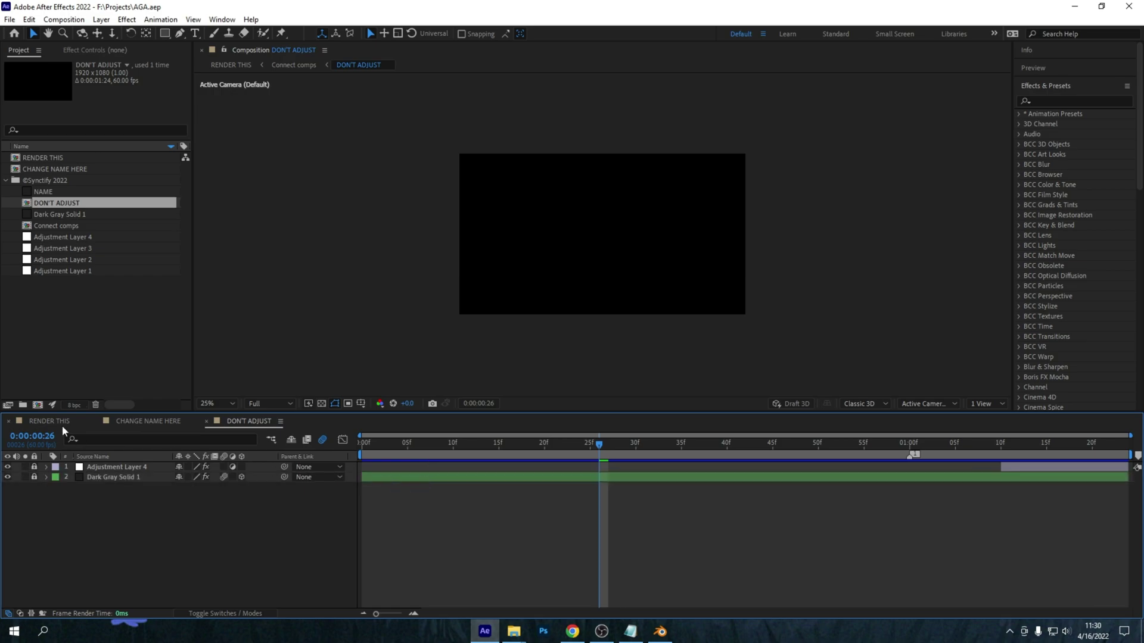
click(34, 477)
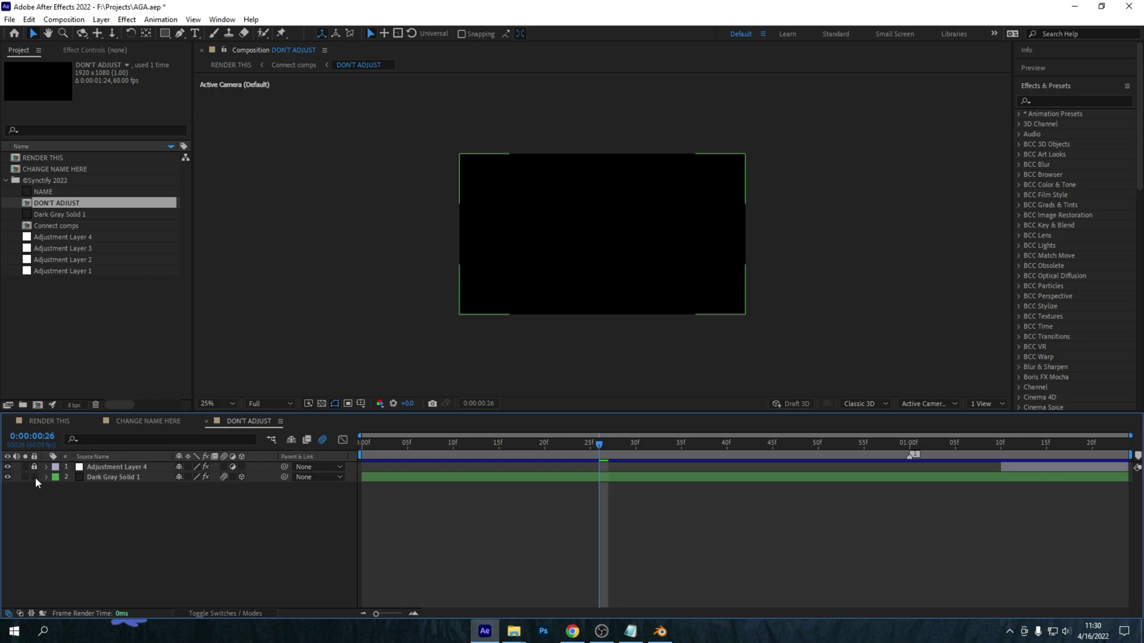
click(402, 478)
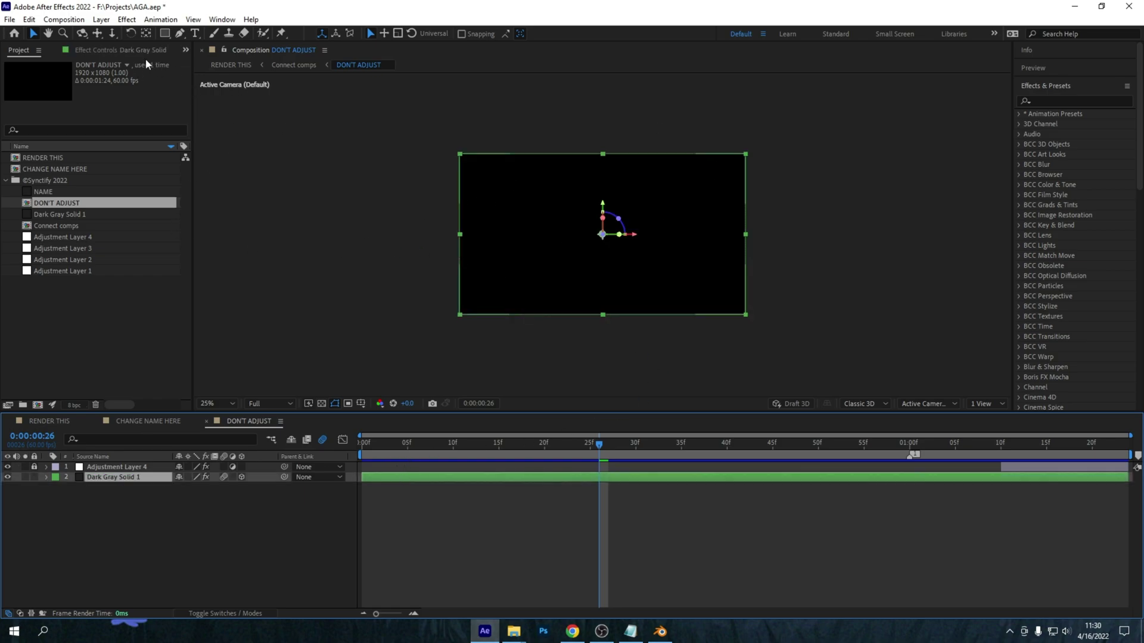
click(118, 47)
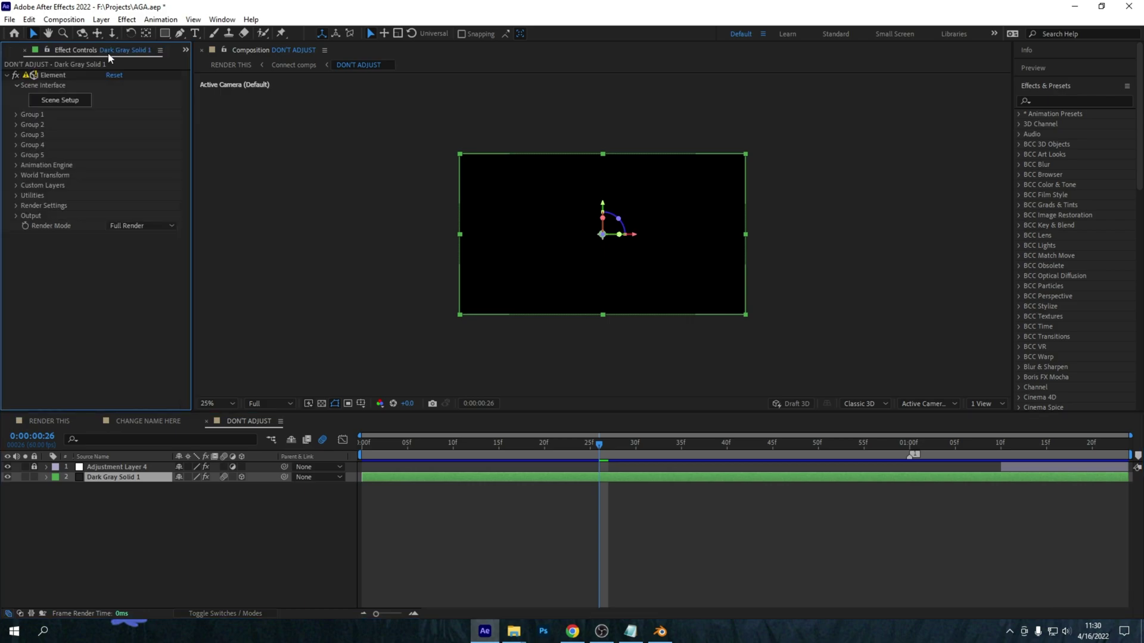
Import the Eye of agamotto OBJ into Element 3D's Scene Setup, accepting the import preferences.
click(61, 102)
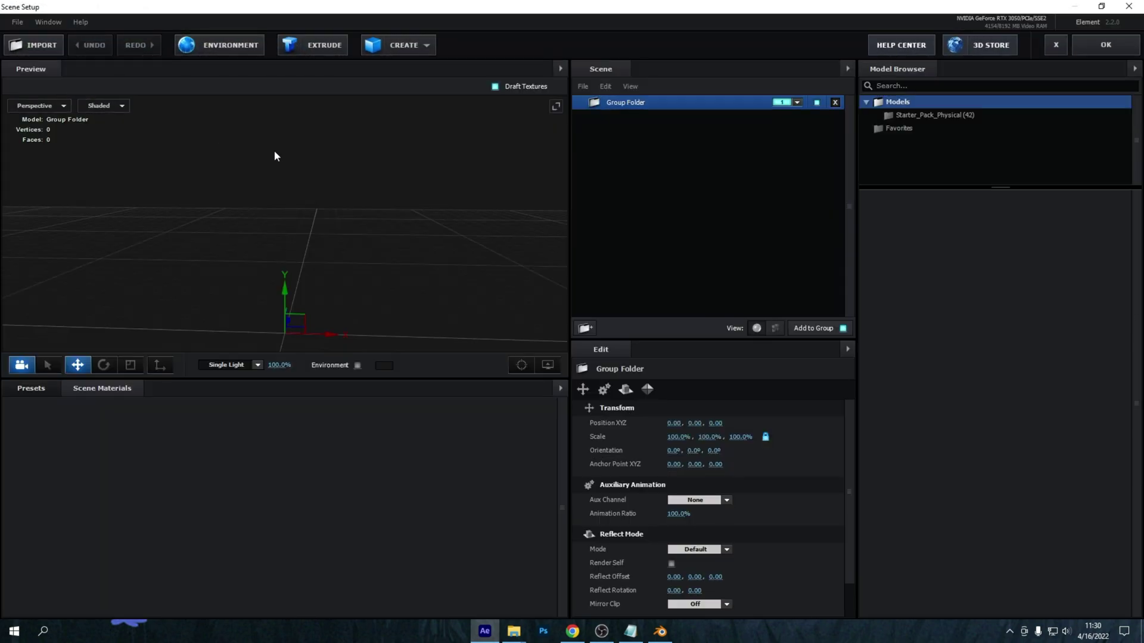
drag(274, 156, 106, 100)
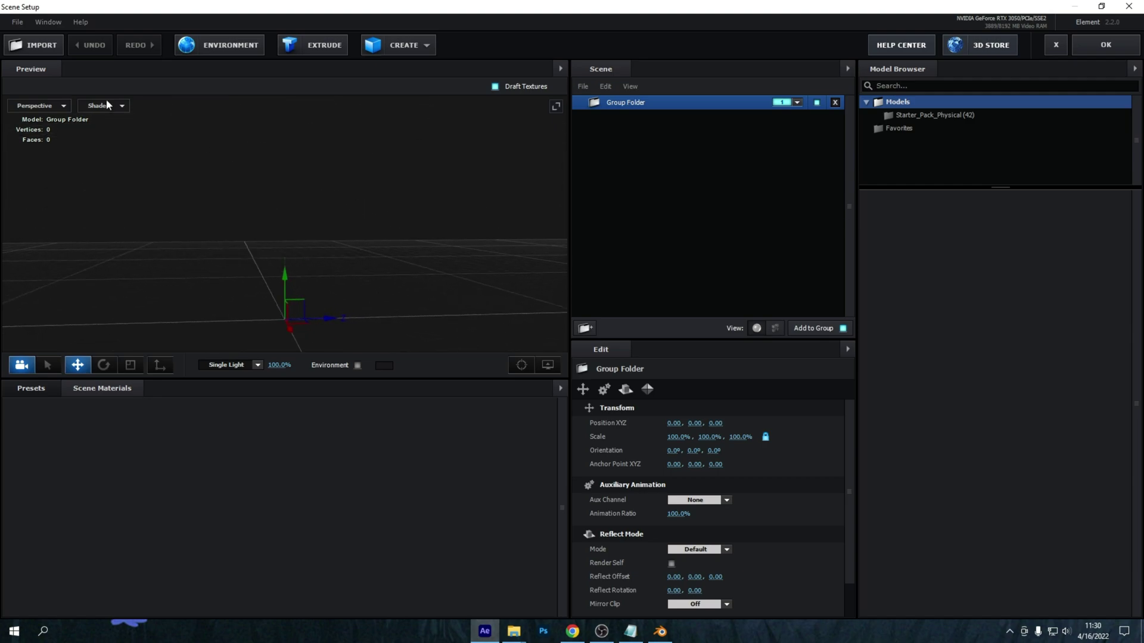
click(27, 47)
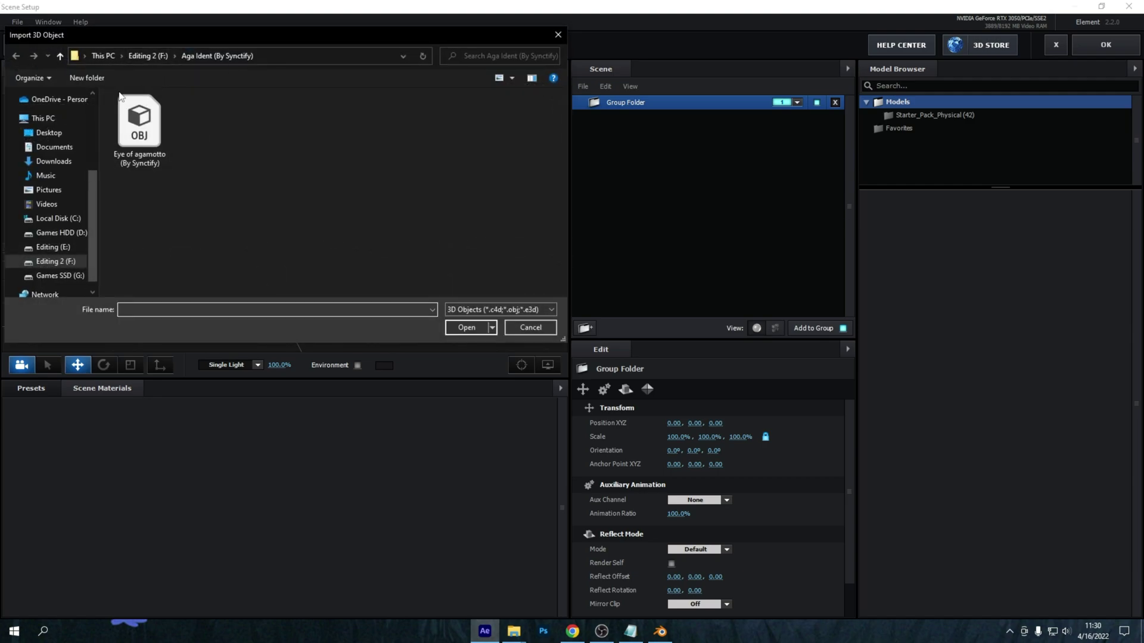
click(148, 123)
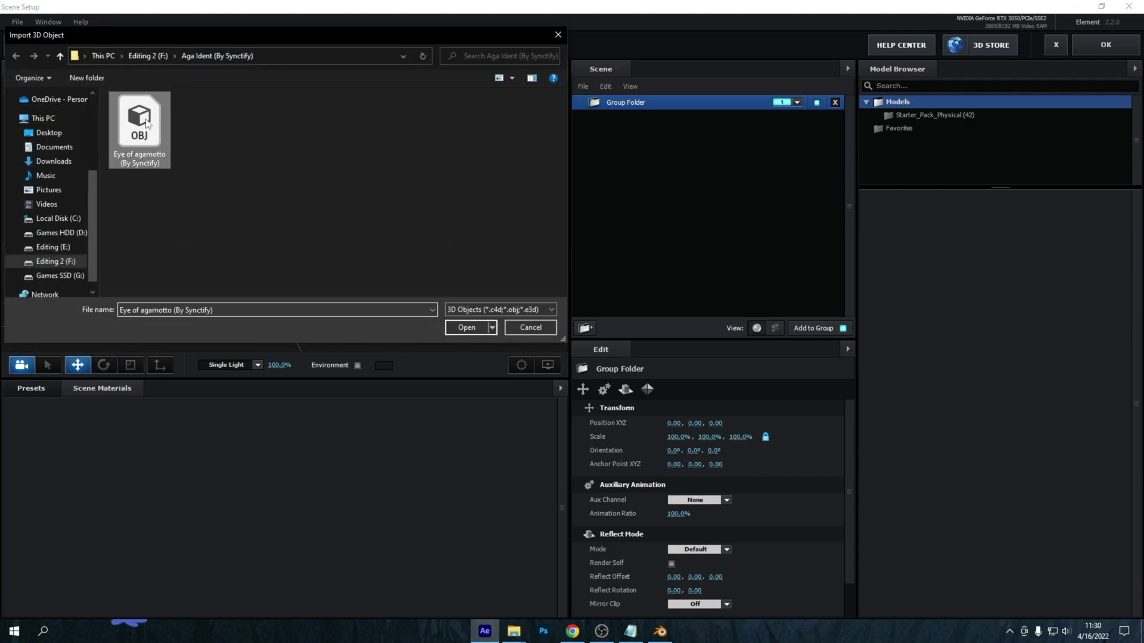
click(464, 331)
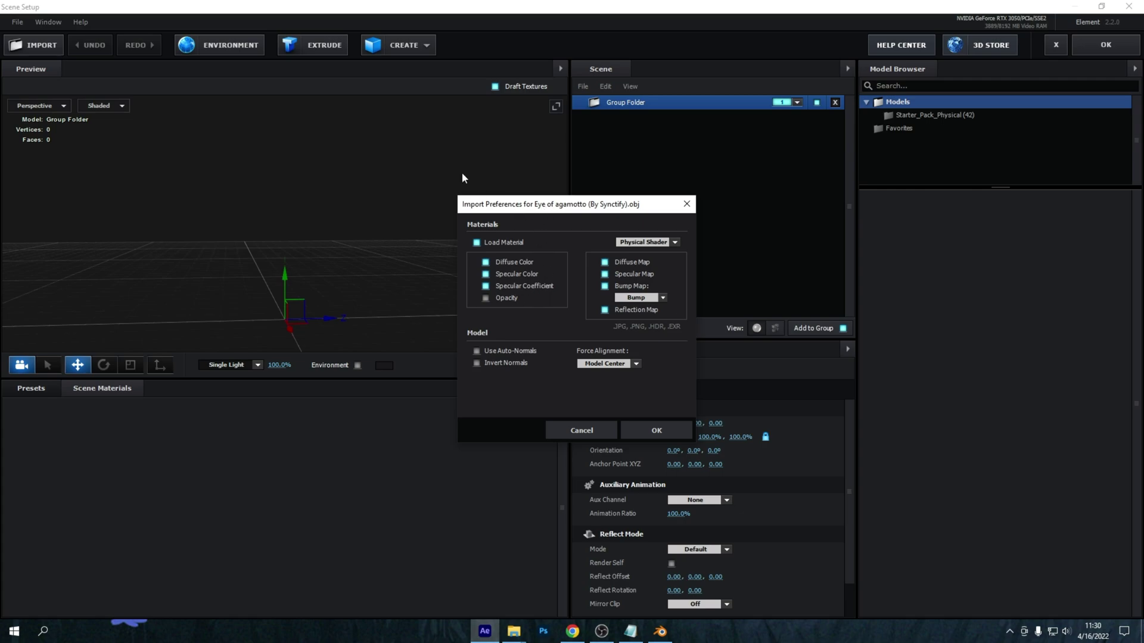
drag(533, 204, 405, 115)
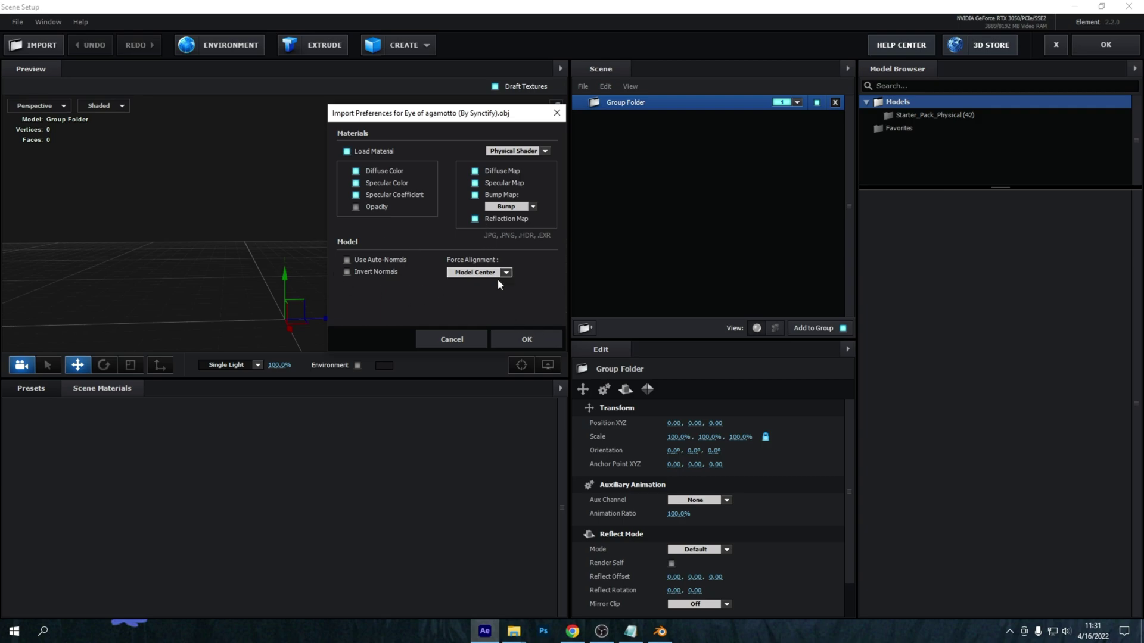
click(521, 342)
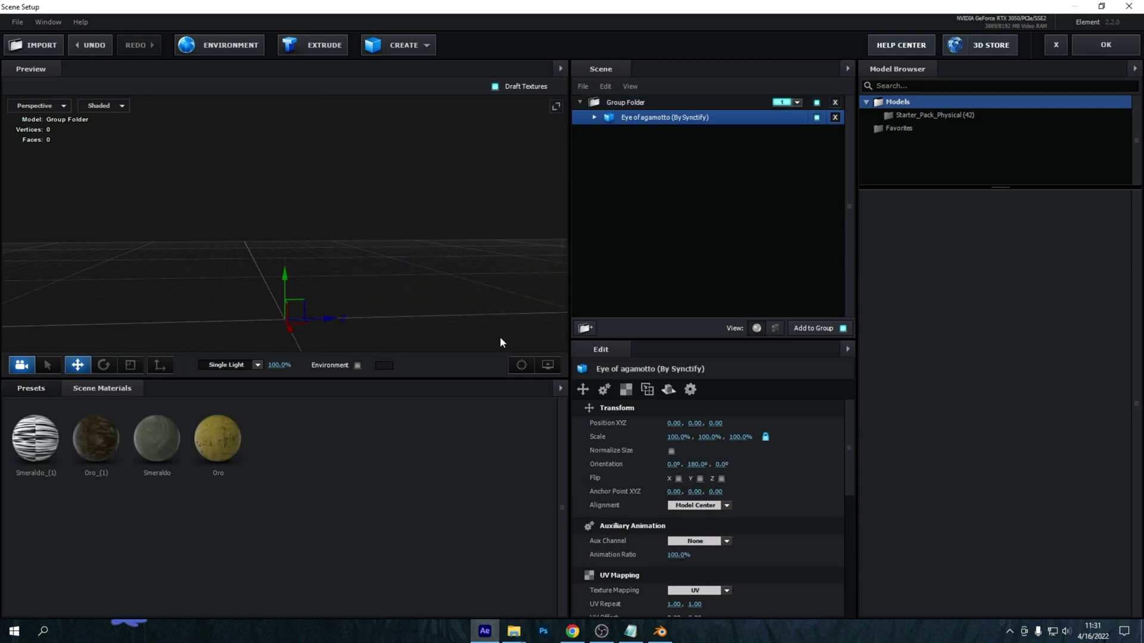
Set the Smeraldo_(1) material's illumination intensity to 119.0% so the eye's centre glows green.
drag(391, 306, 303, 310)
drag(380, 306, 343, 314)
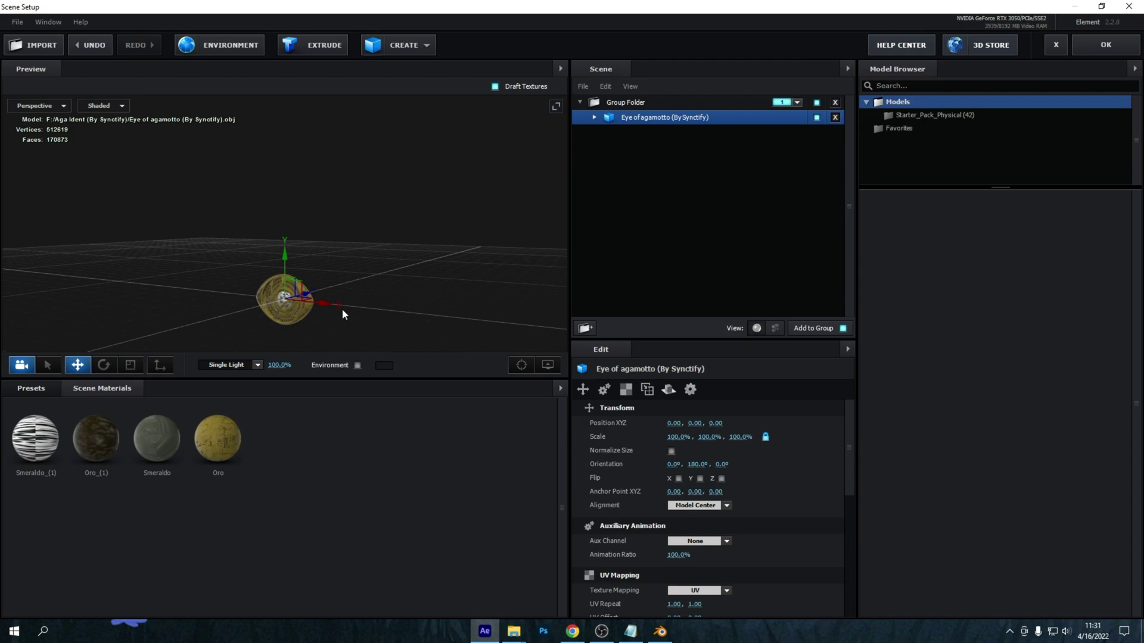
drag(445, 193, 475, 189)
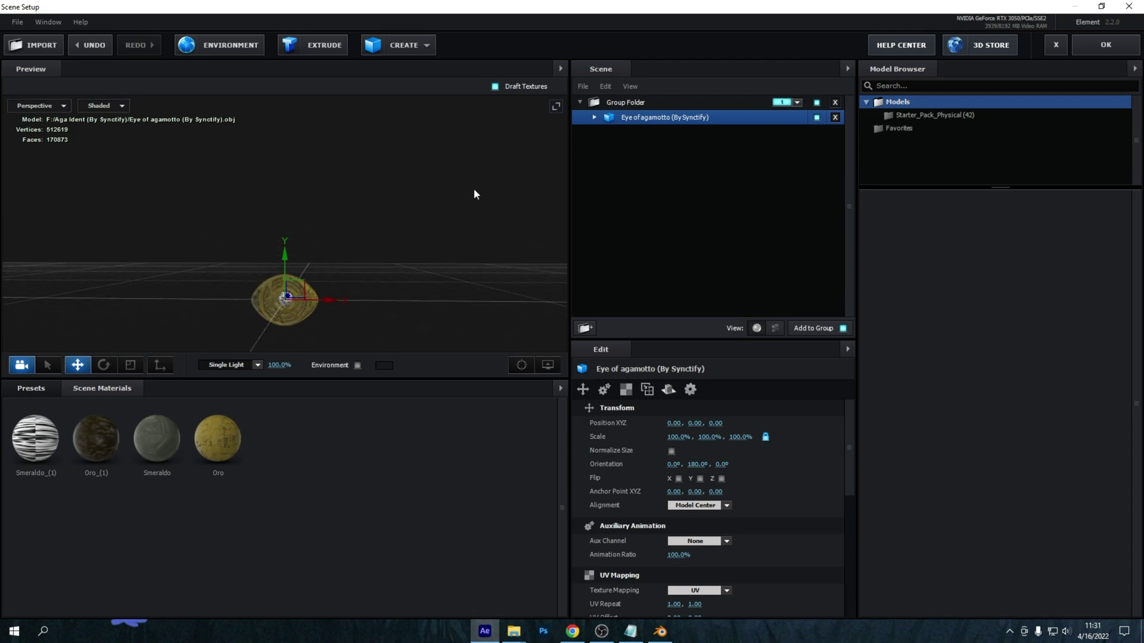
click(595, 118)
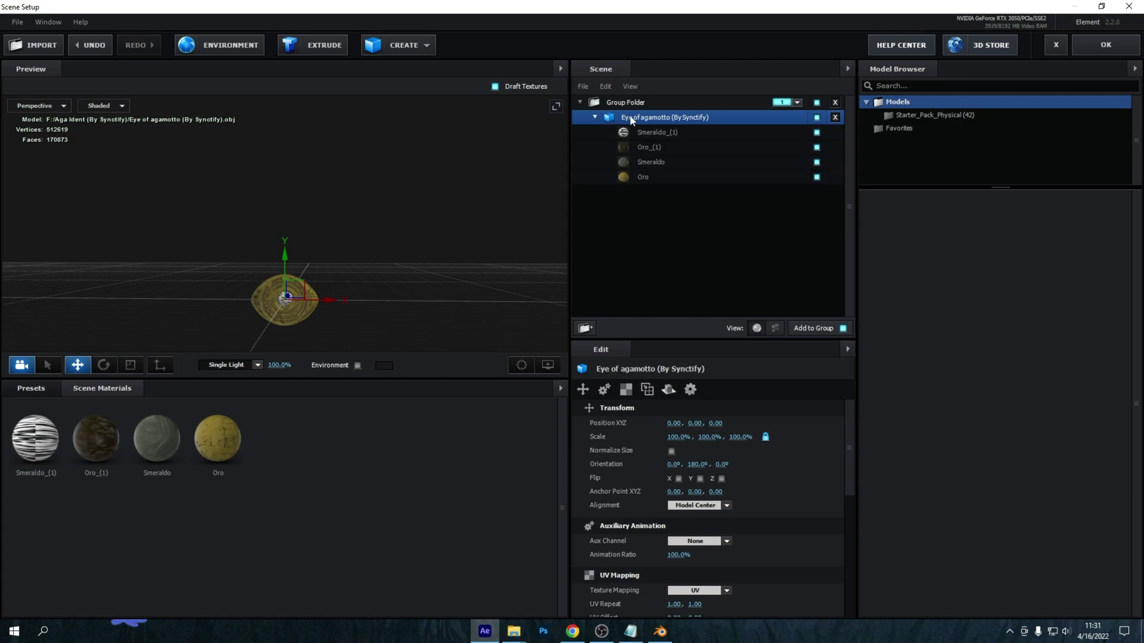
click(666, 133)
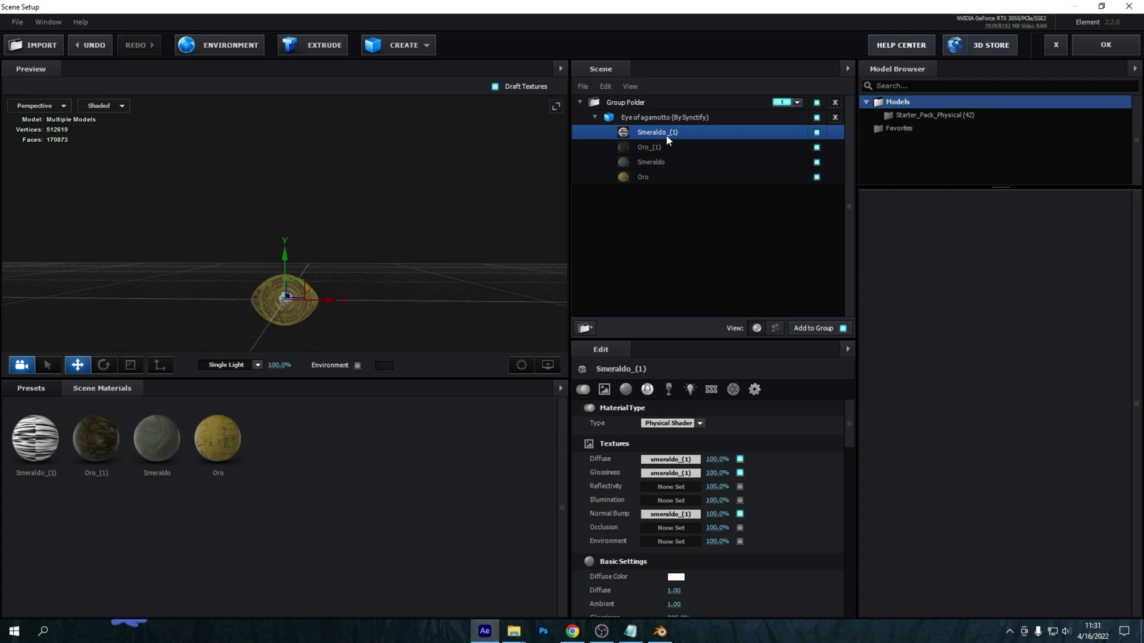
scroll(393, 271, down, 1)
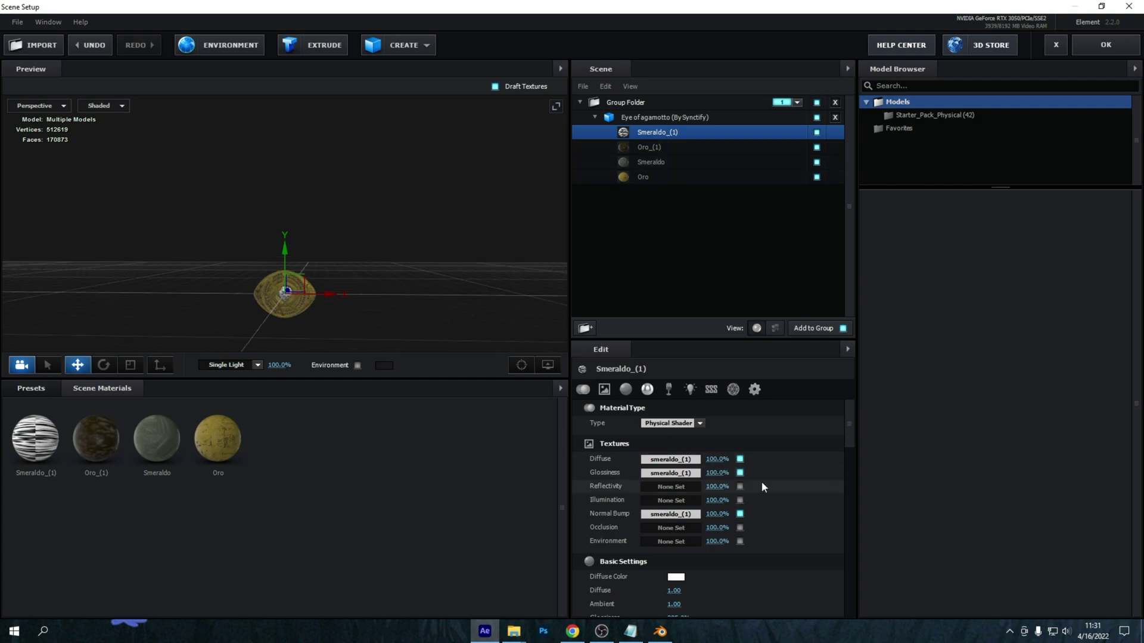
drag(848, 431, 849, 508)
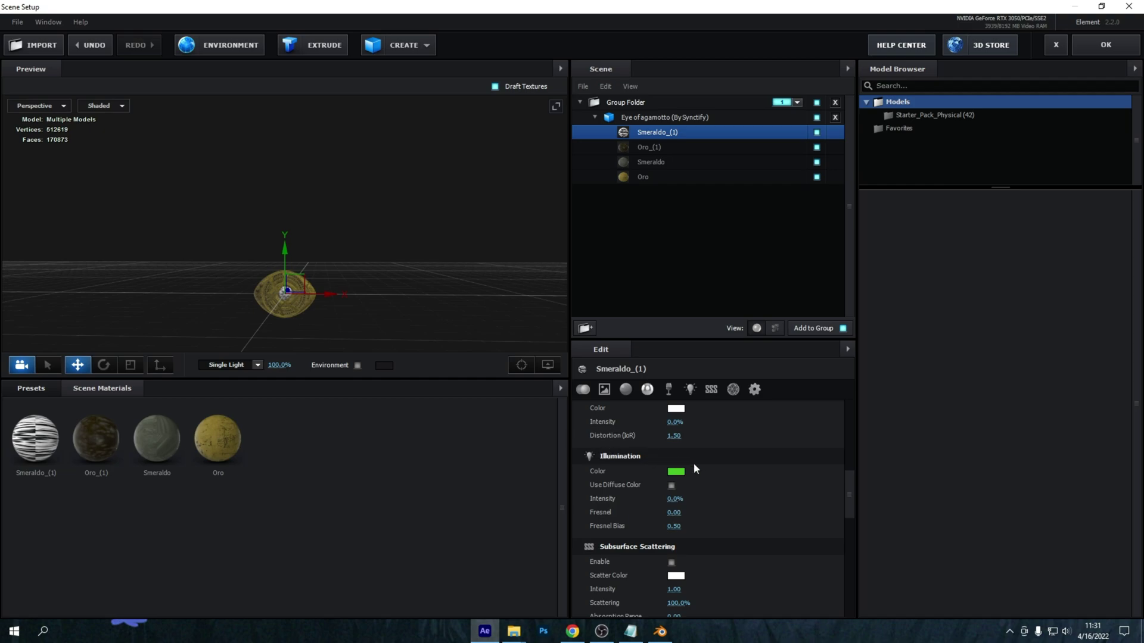
drag(673, 496, 741, 494)
mouse_move(438, 292)
mouse_down()
mouse_move(539, 302)
mouse_move(451, 291)
mouse_up()
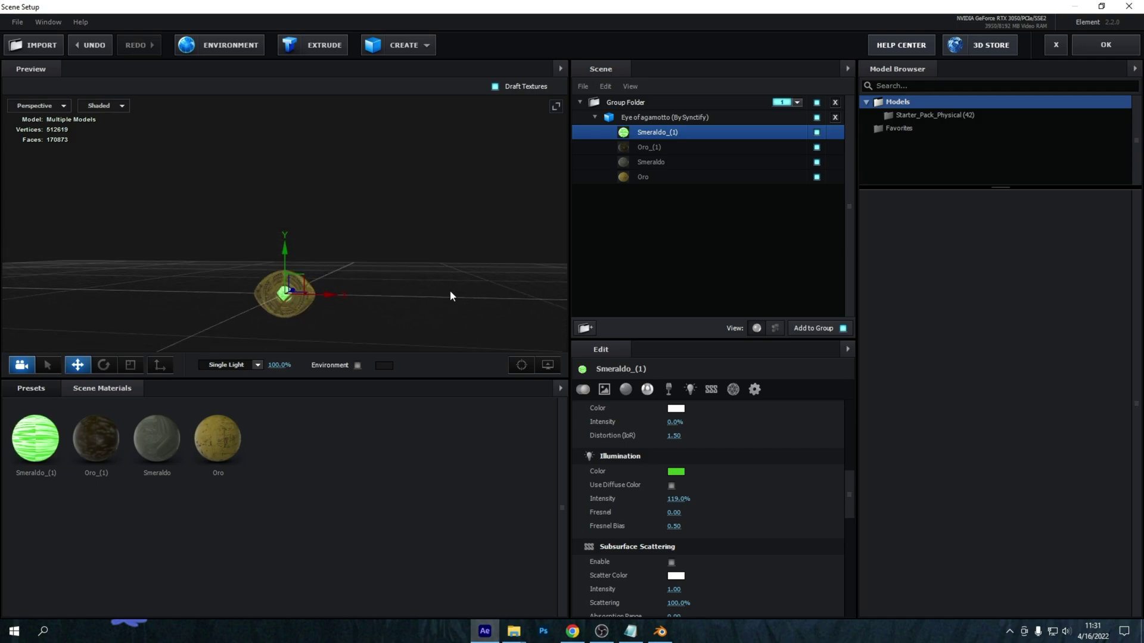
Raise the Oro material's reflectivity intensity to 100%.
click(647, 176)
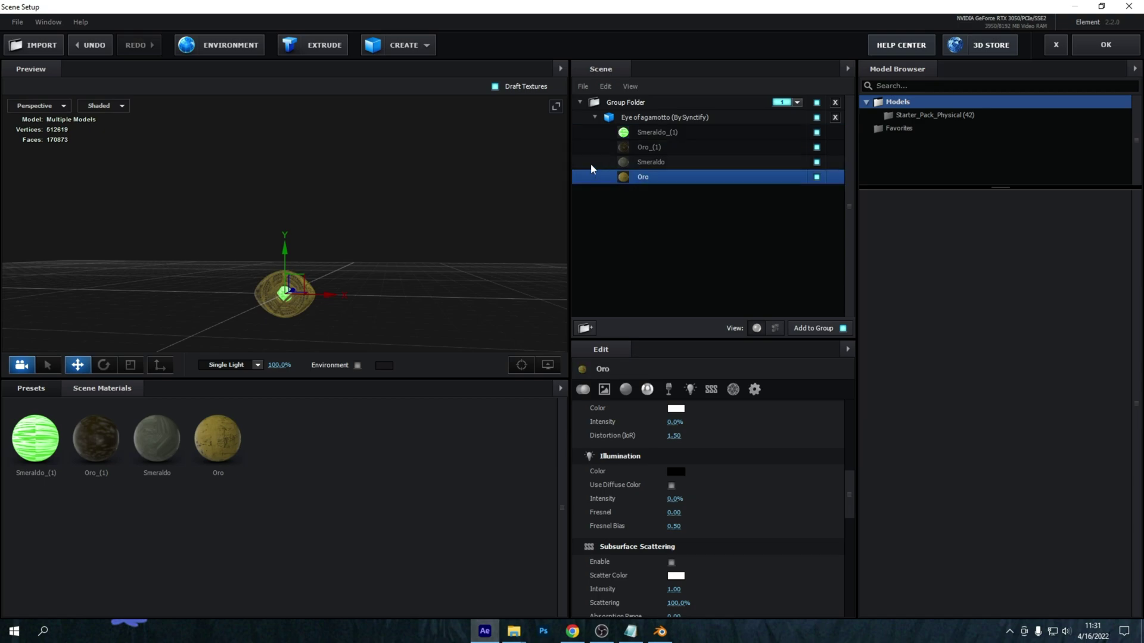
click(594, 119)
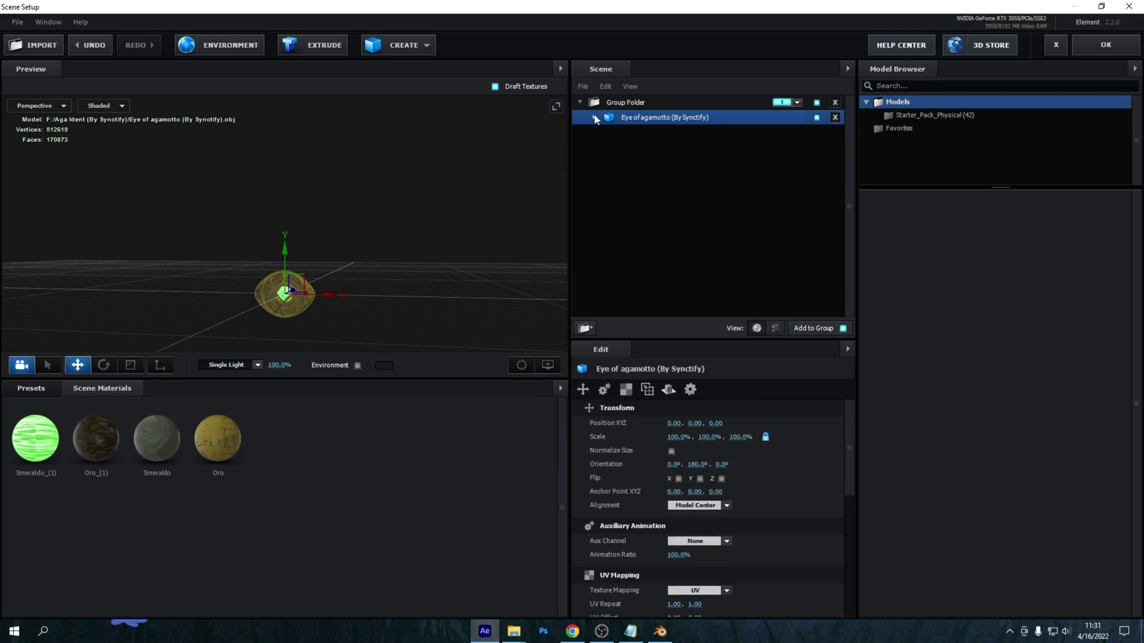
click(640, 177)
drag(429, 184, 491, 181)
scroll(625, 462, down, 8)
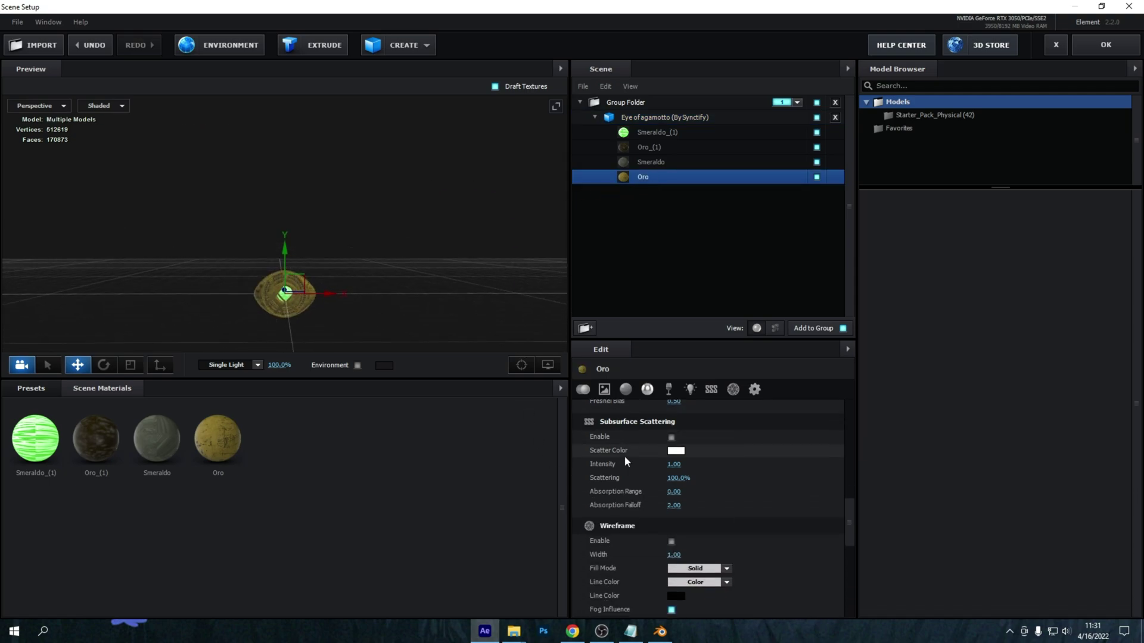
scroll(639, 477, up, 8)
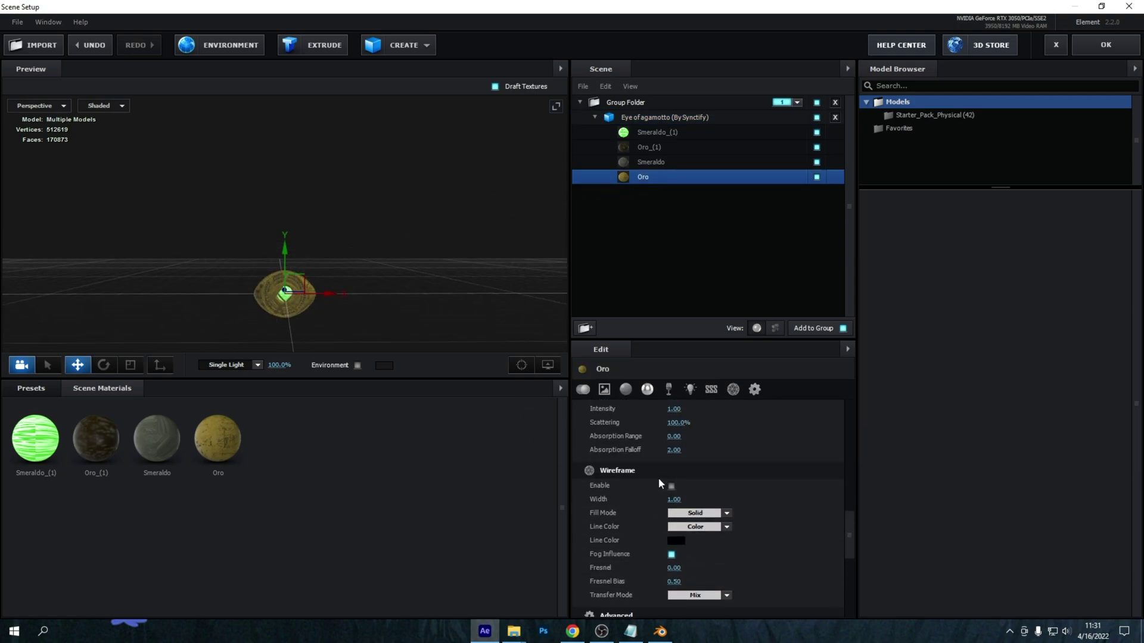
scroll(649, 517, up, 1)
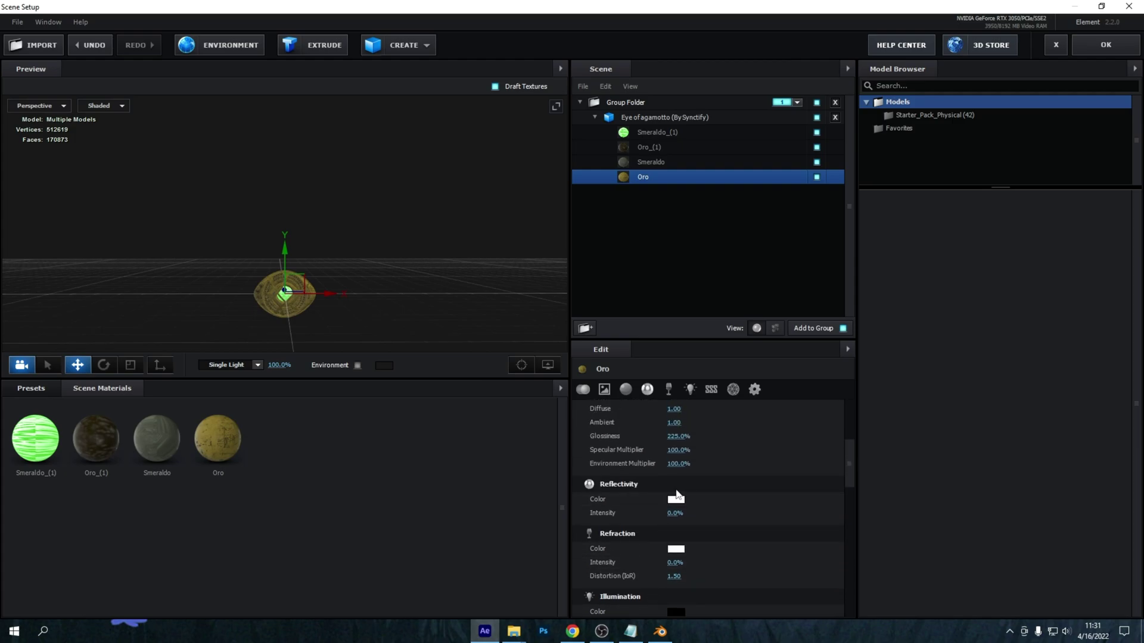
drag(675, 513, 712, 513)
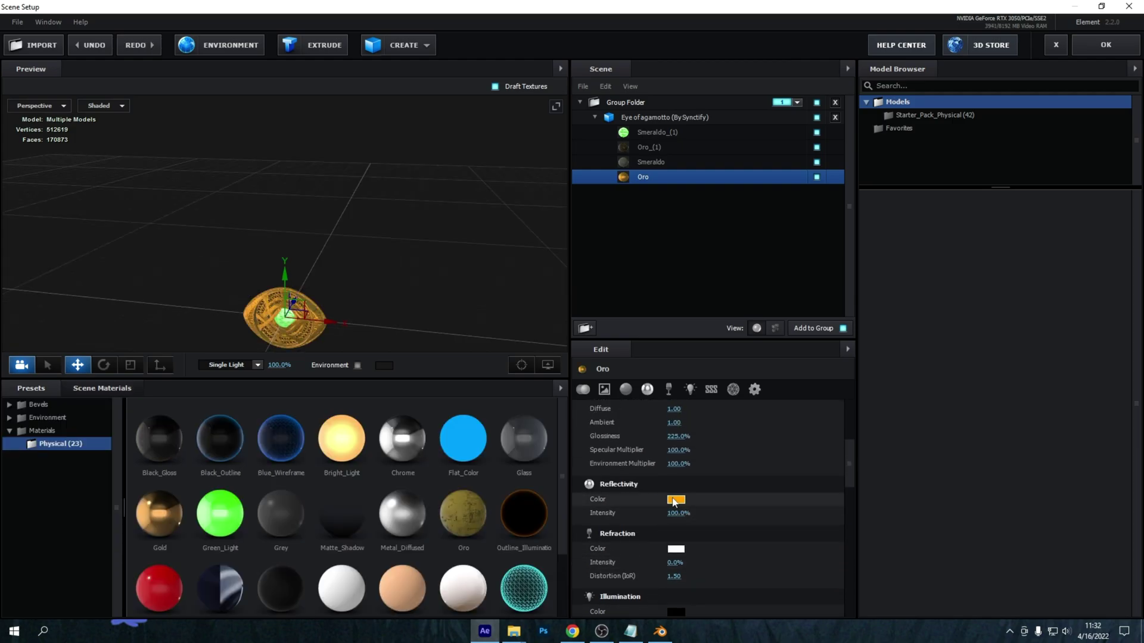
Set the Oro reflectivity colour to hex FFBB64 for a gold sheen.
click(679, 500)
double_click(780, 538)
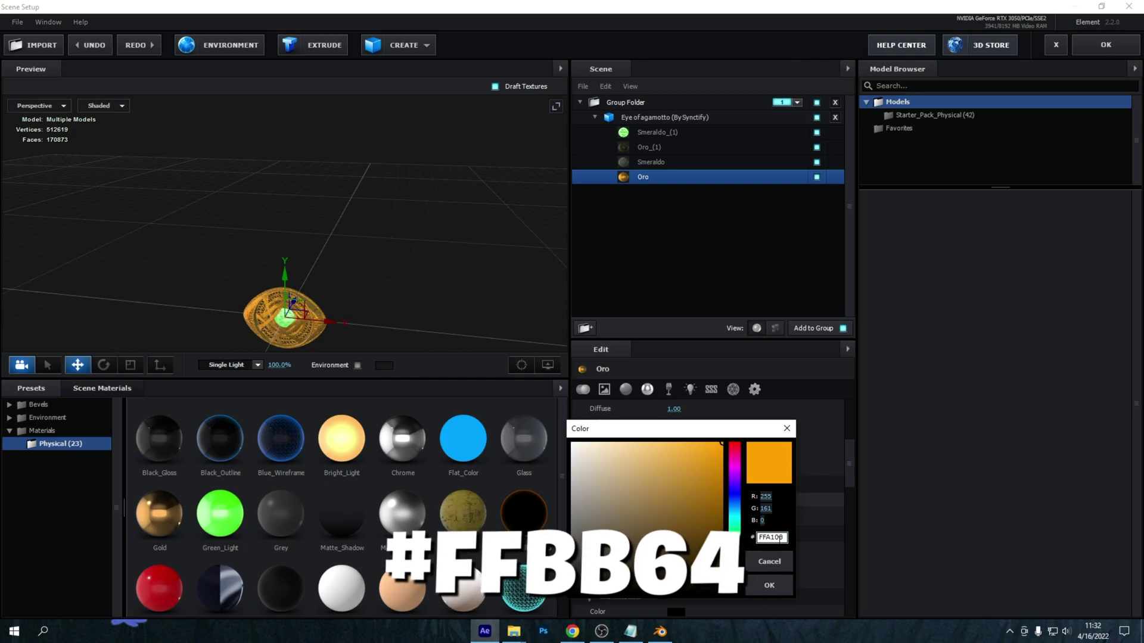
text(FFBB64)
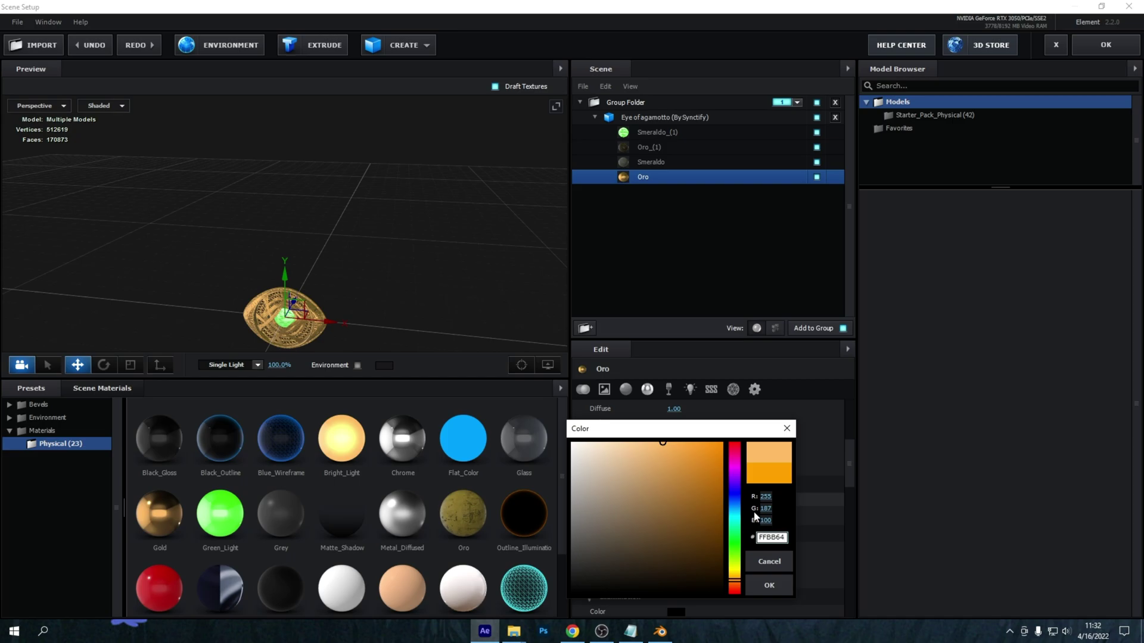
click(774, 588)
drag(441, 310, 454, 268)
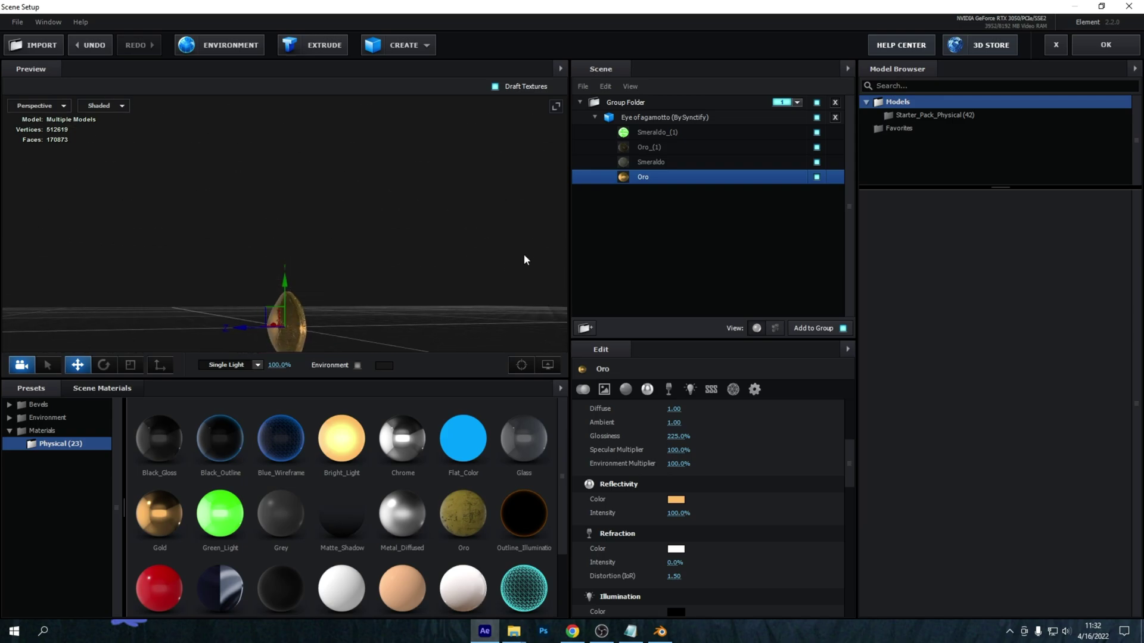
drag(524, 260, 397, 263)
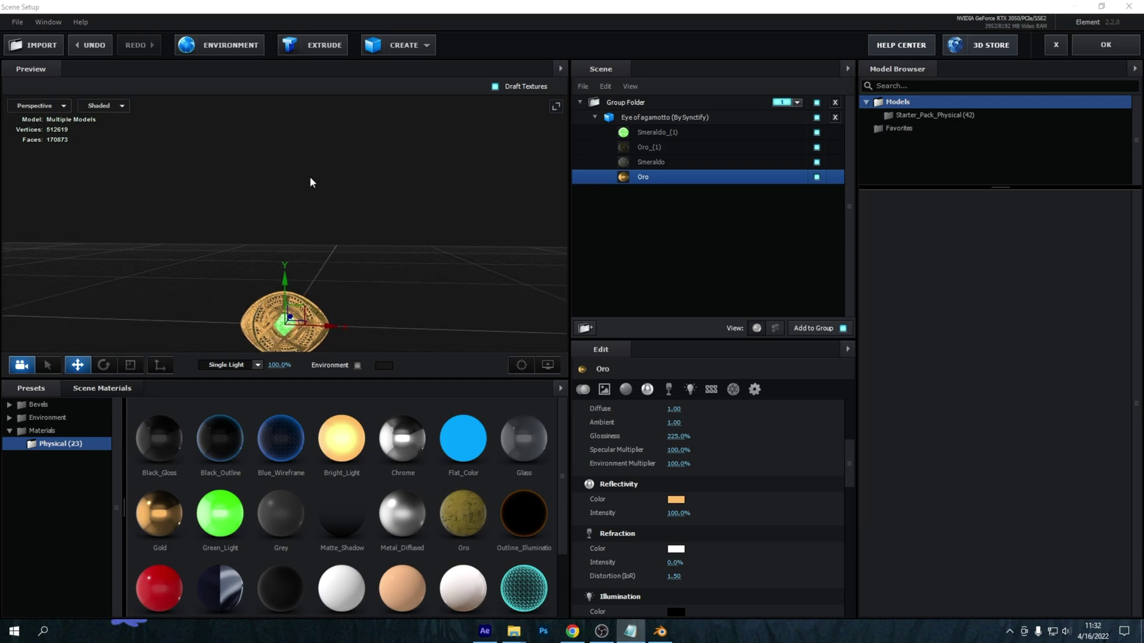
Scale the Eye of agamotto model to 512.5%, 512.5%, 606.4% and close Scene Setup.
click(596, 117)
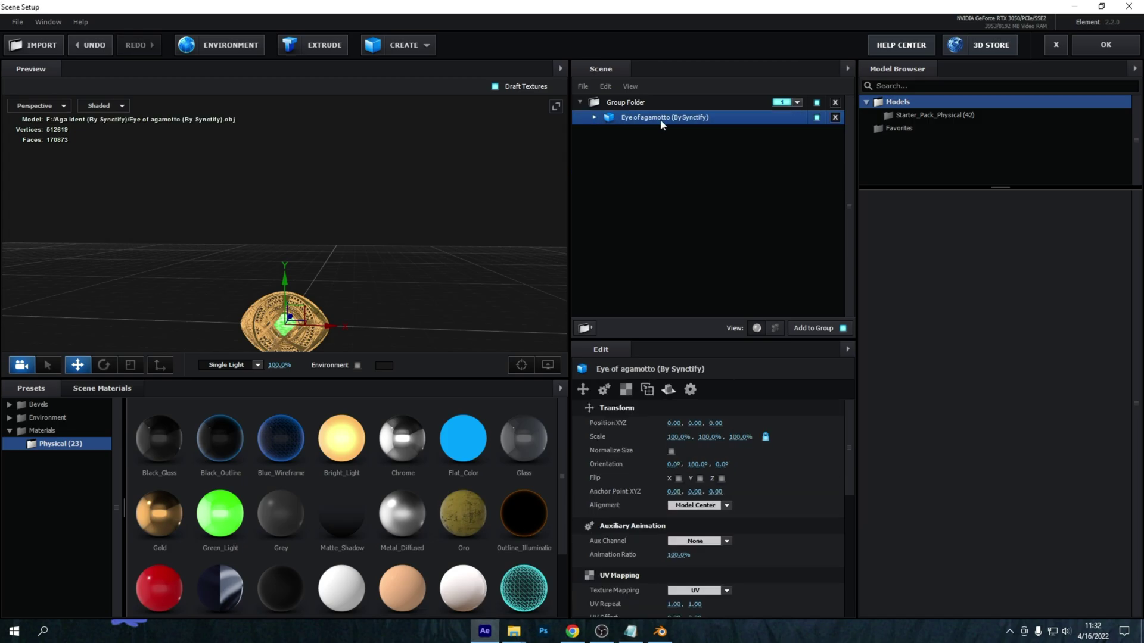
click(766, 437)
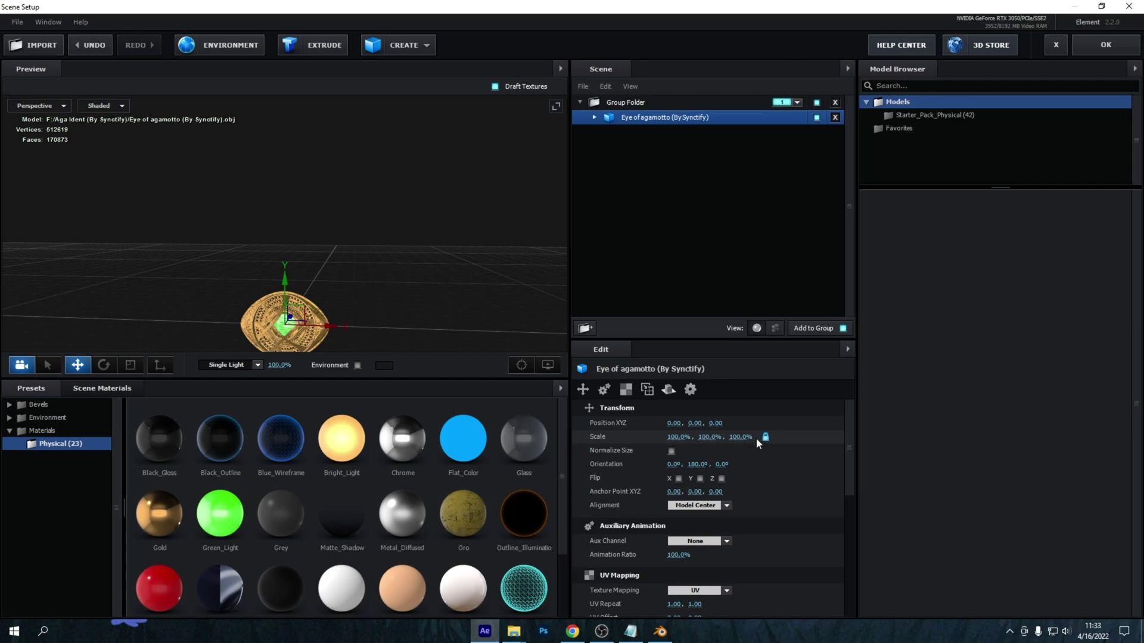
click(765, 437)
click(680, 437)
text(512.5)
key(Return)
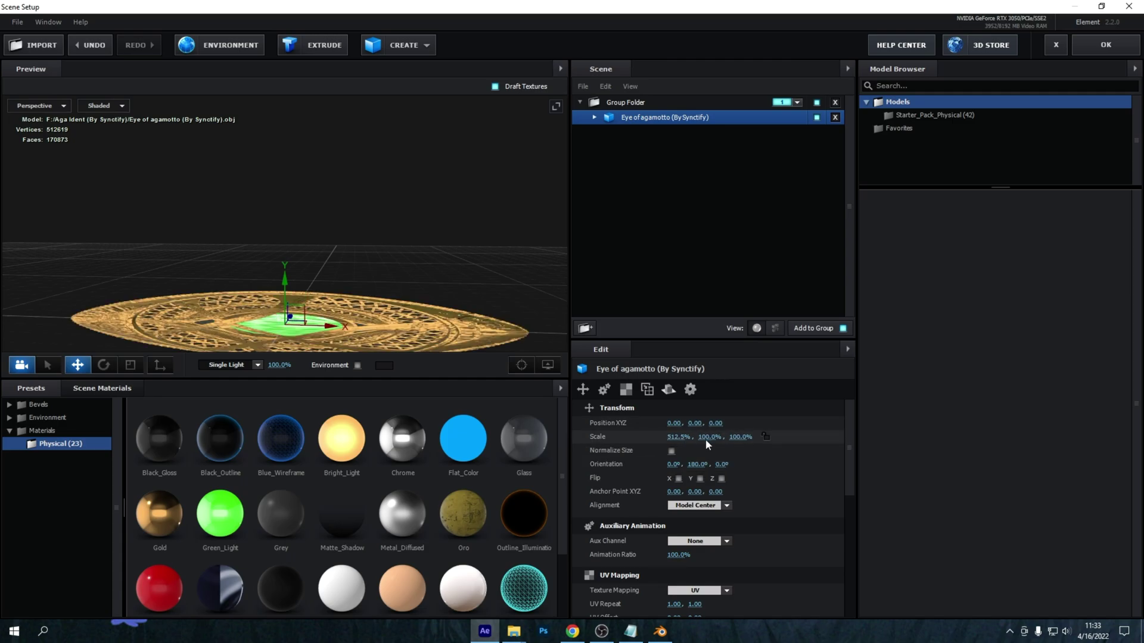
click(706, 437)
text(512.5)
key(Return)
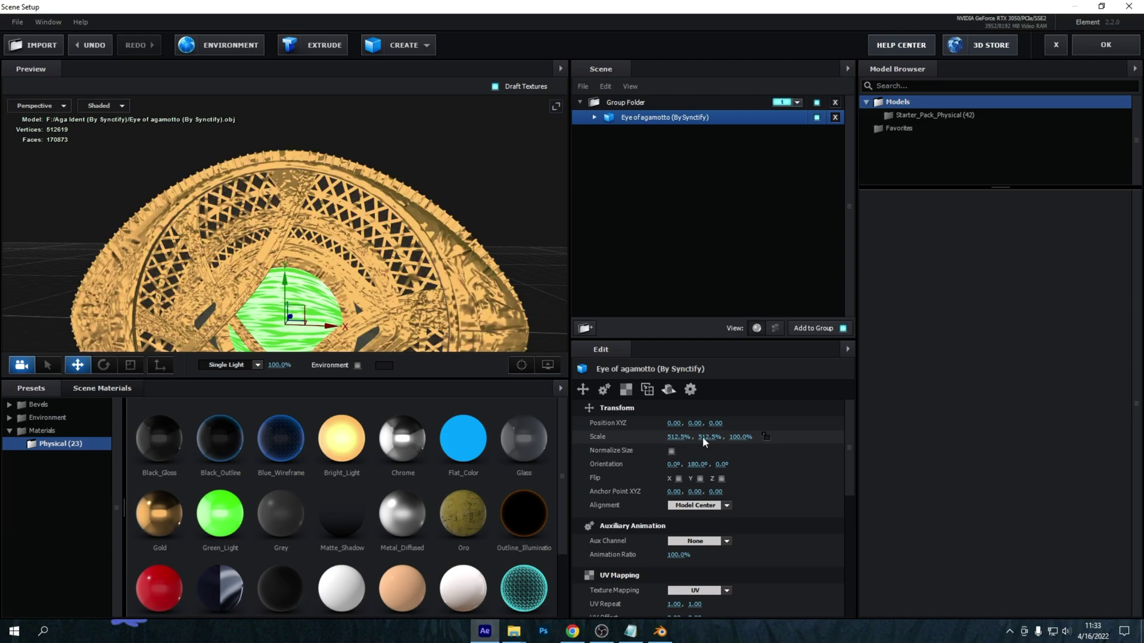
click(740, 437)
text(606.4)
key(Return)
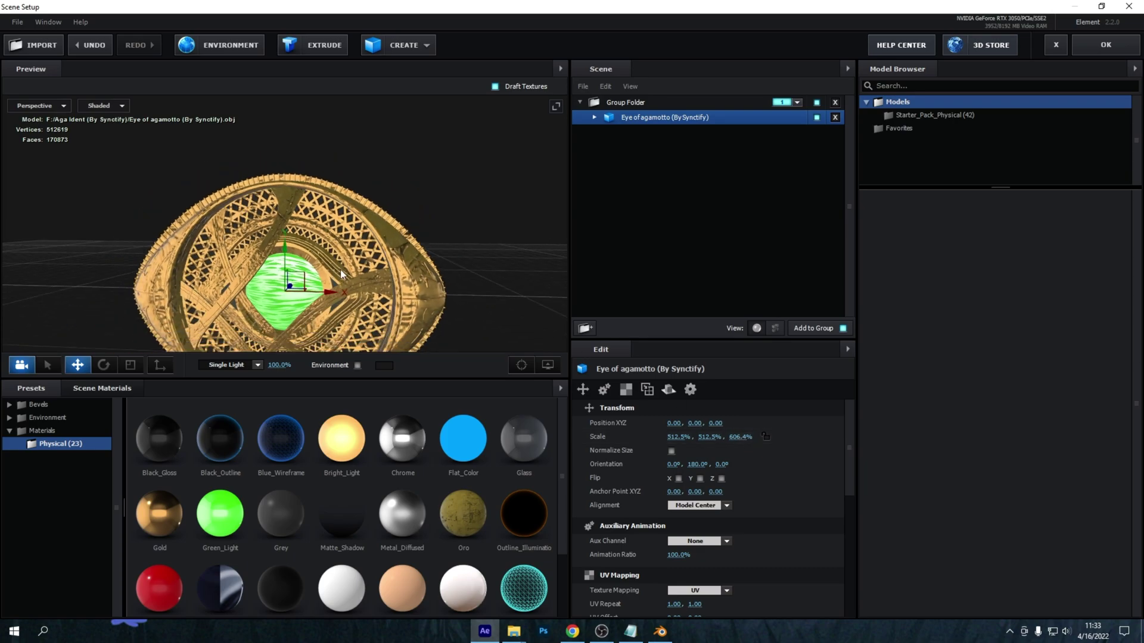
drag(404, 237, 435, 214)
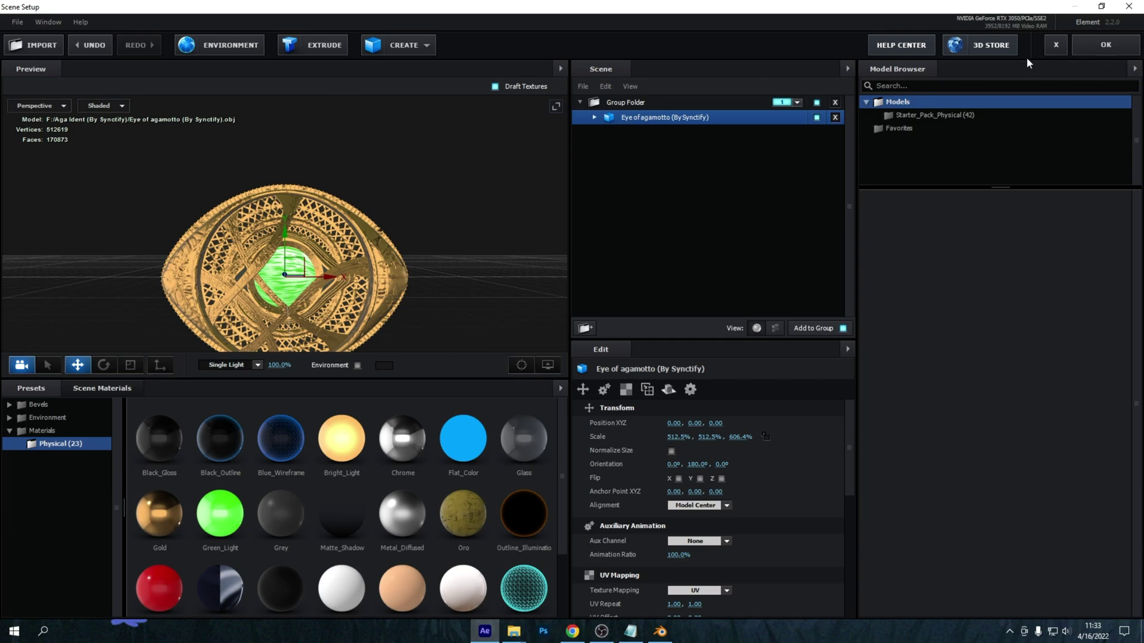
click(1106, 46)
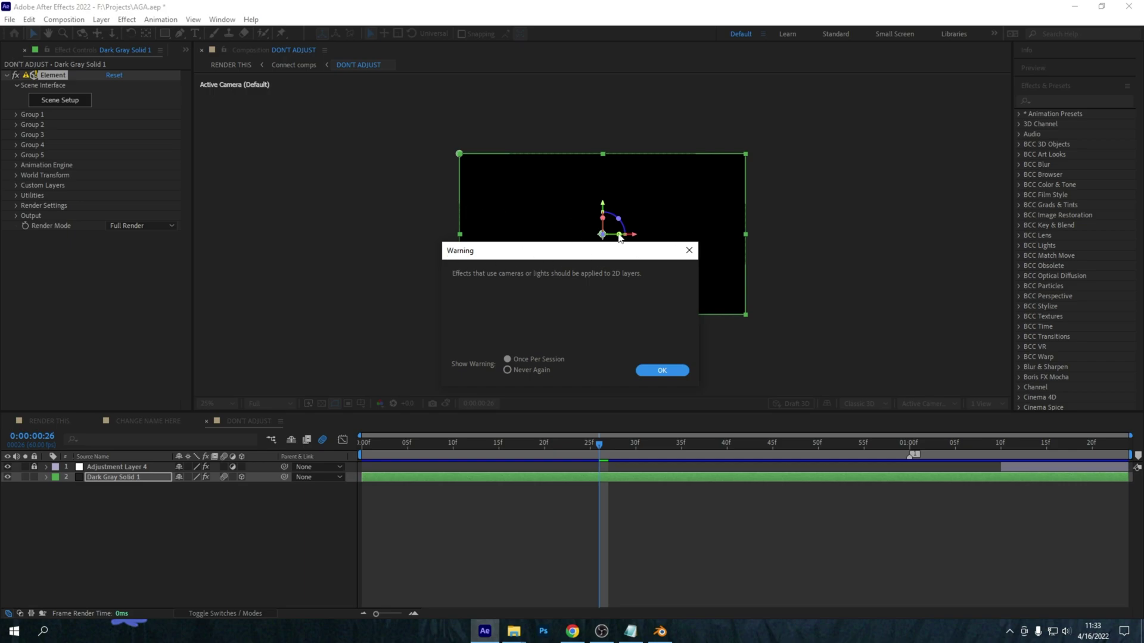
Dismiss the cameras warning and preview the gold eye animation in DON'T ADJUST.
click(652, 372)
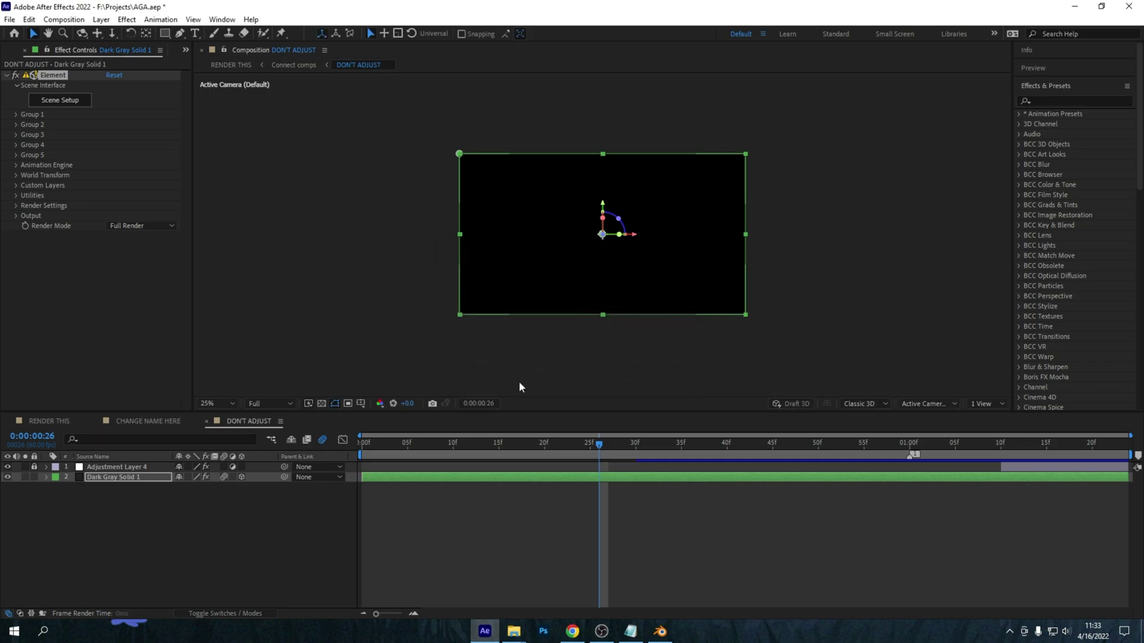
drag(600, 451, 294, 477)
click(750, 393)
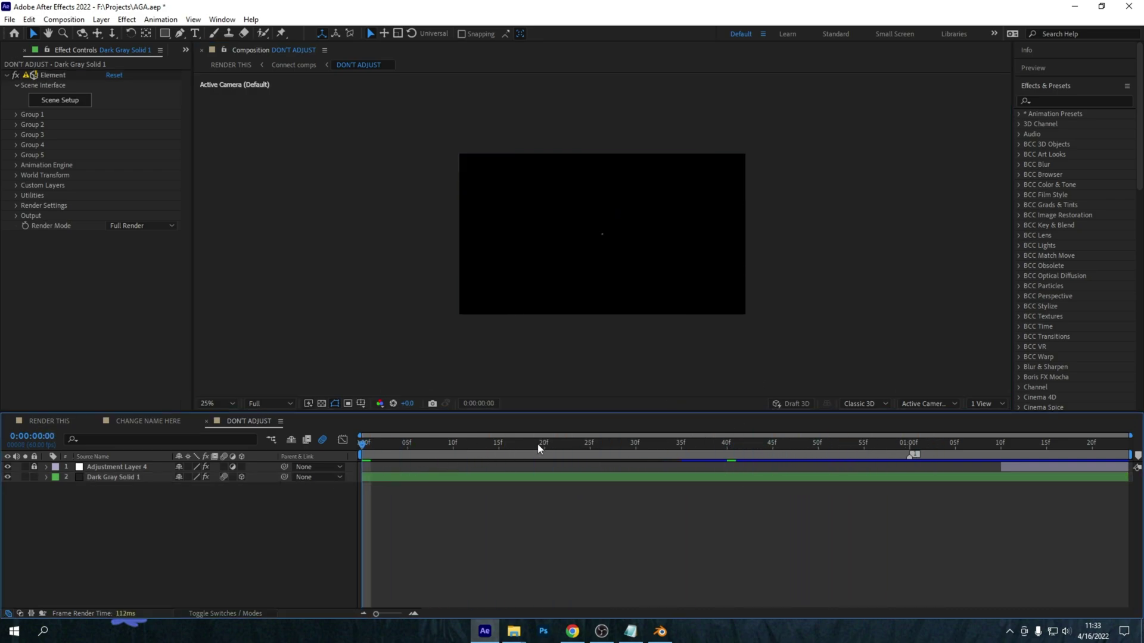
key(space)
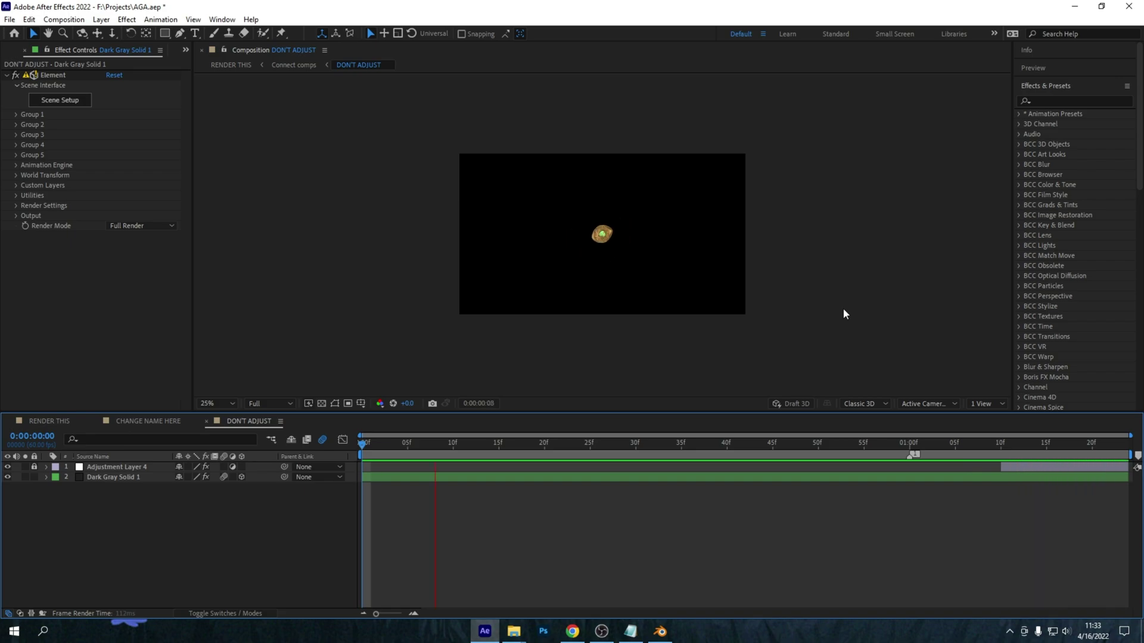
key(space)
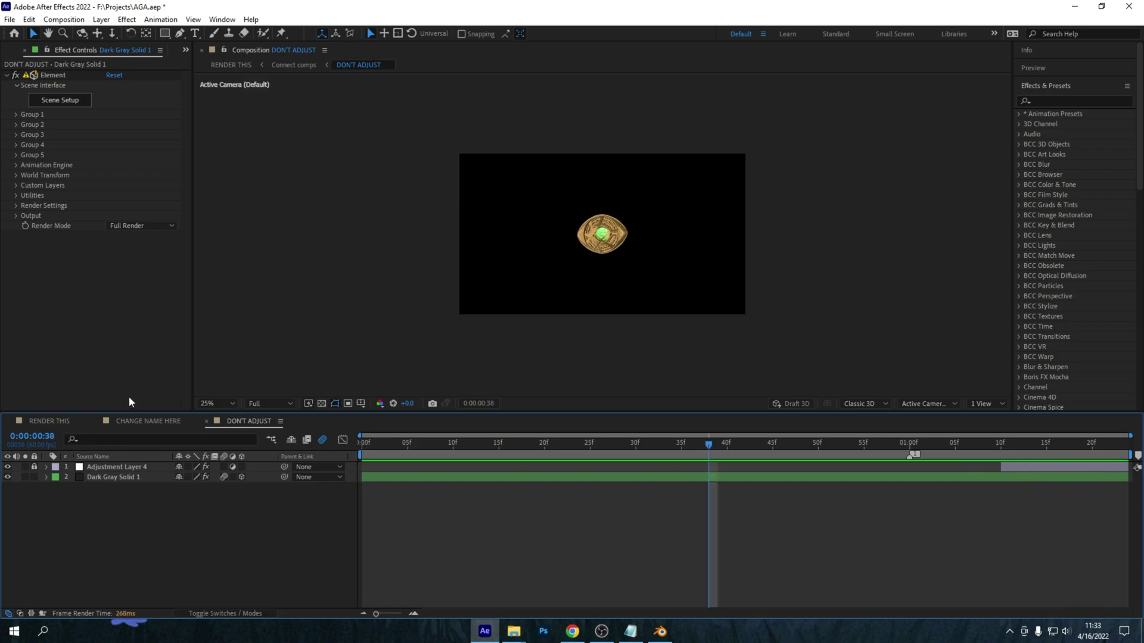
Check the glowing eye in RENDER THIS, close the DON'T ADJUST timeline, and open CHANGE NAME HERE.
click(36, 422)
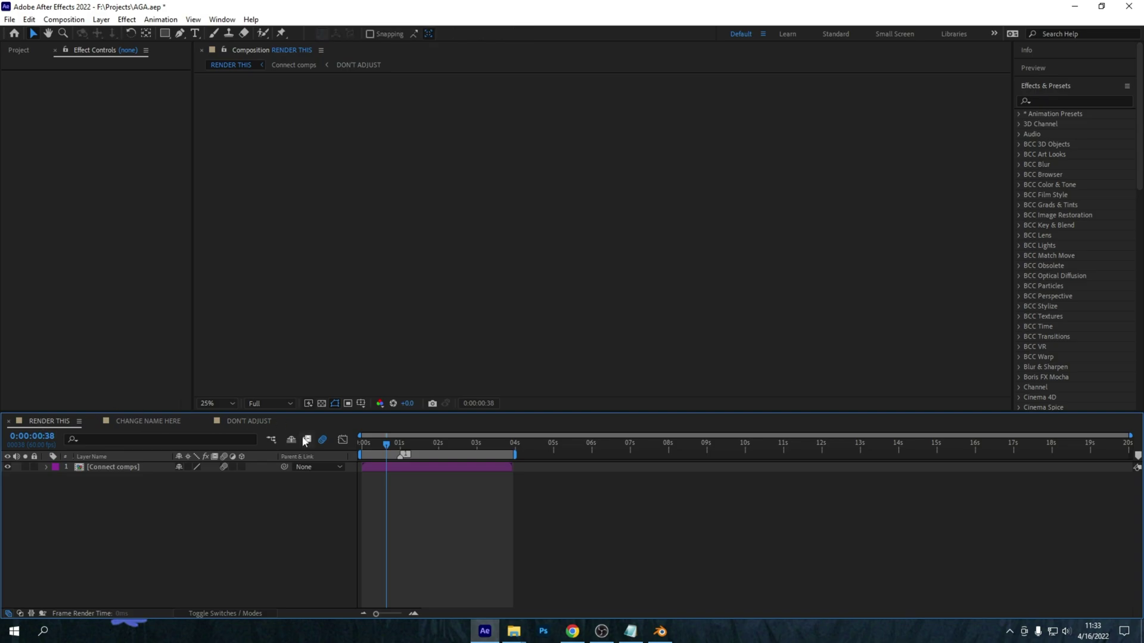
mouse_move(389, 449)
mouse_down()
mouse_move(421, 449)
mouse_move(412, 460)
mouse_move(433, 462)
mouse_move(405, 464)
mouse_up()
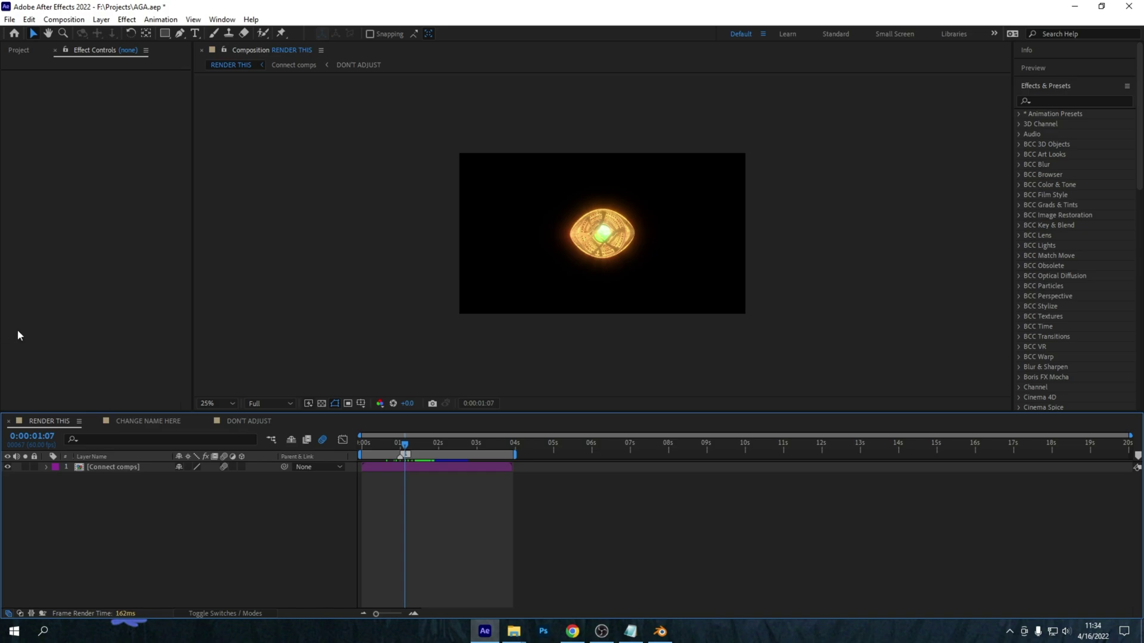
click(207, 421)
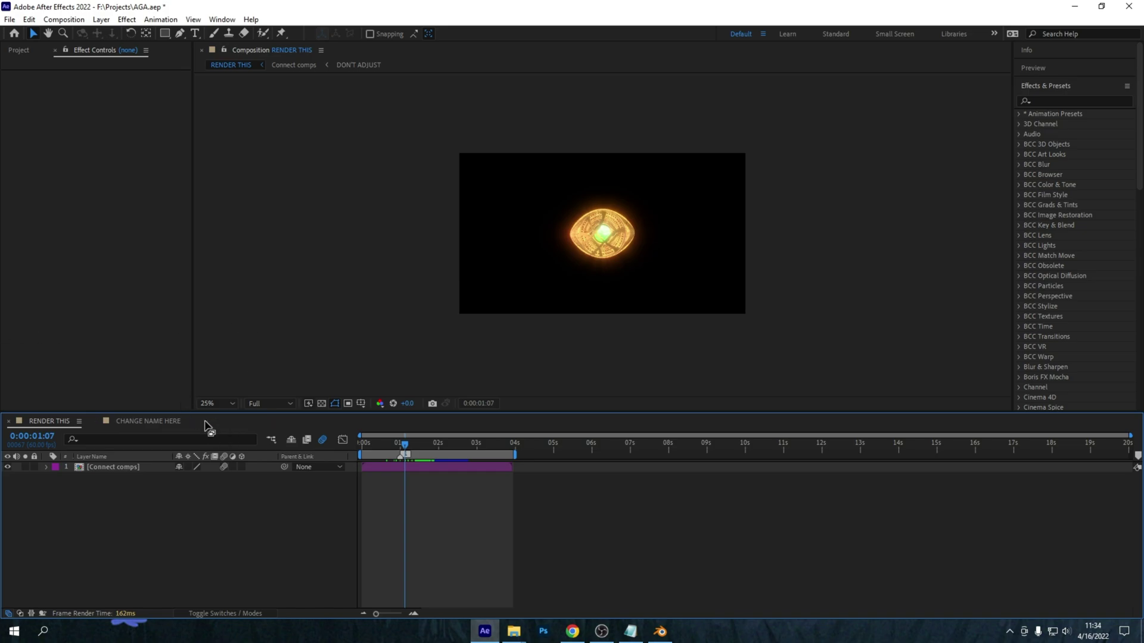
click(140, 423)
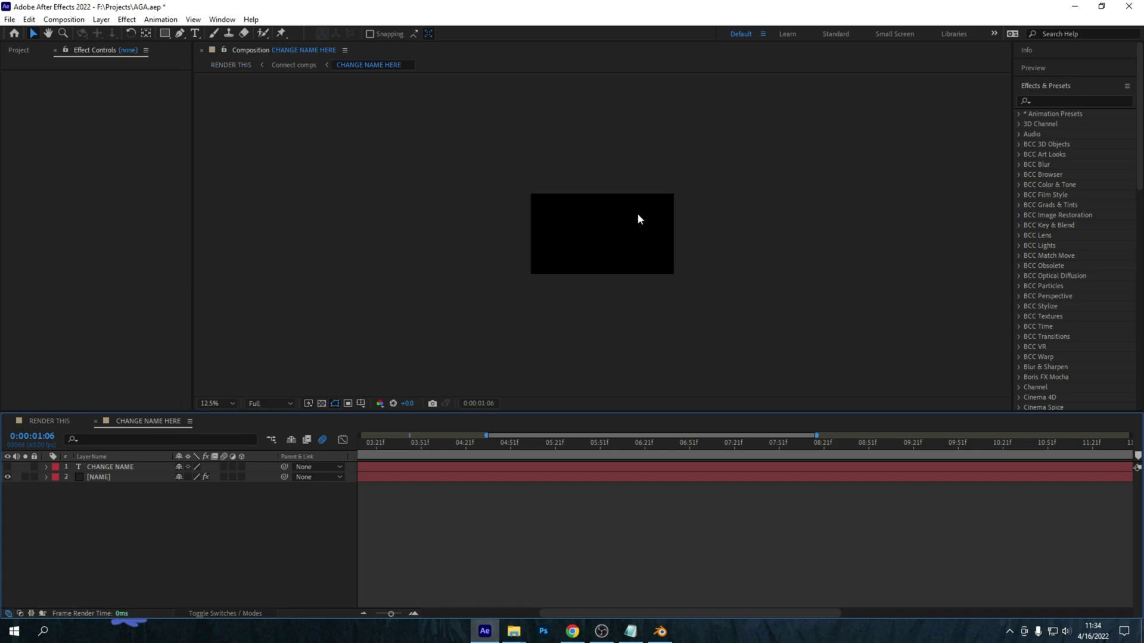
Fit the CHANGE NAME HERE view, preview the name animation, and make the CHANGE NAME layer visible.
click(227, 399)
click(250, 205)
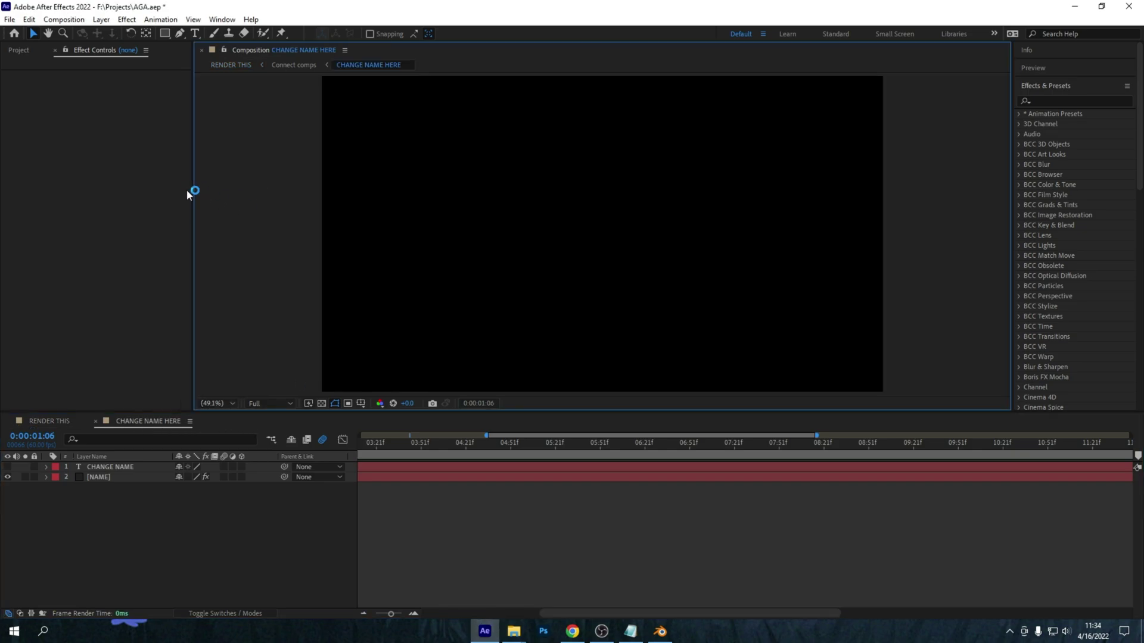
click(111, 467)
key(space)
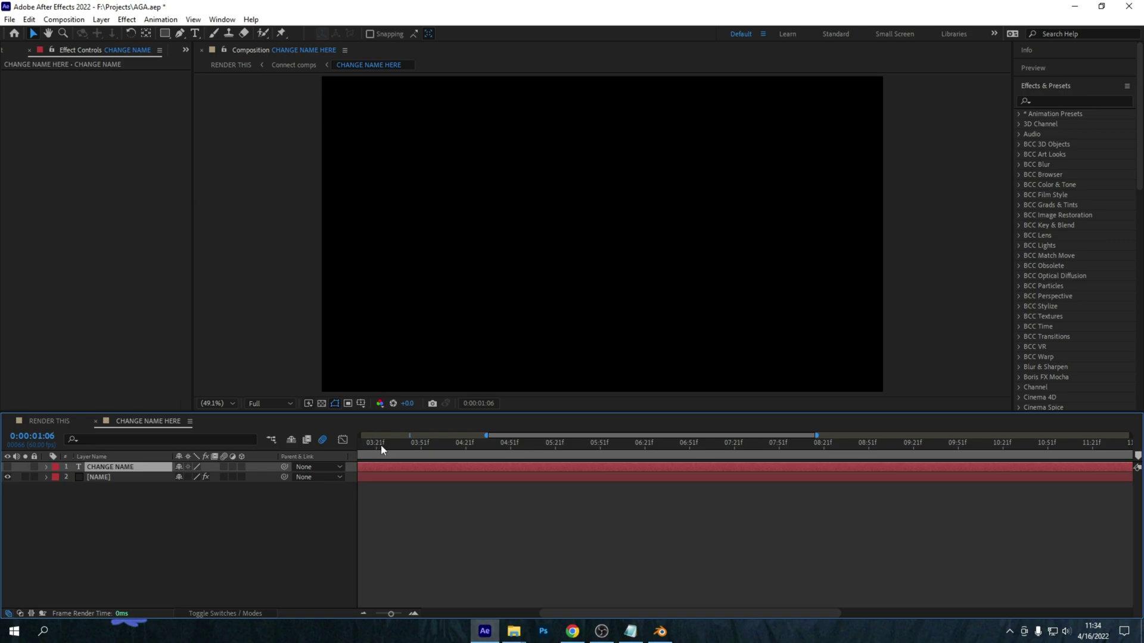
key(space)
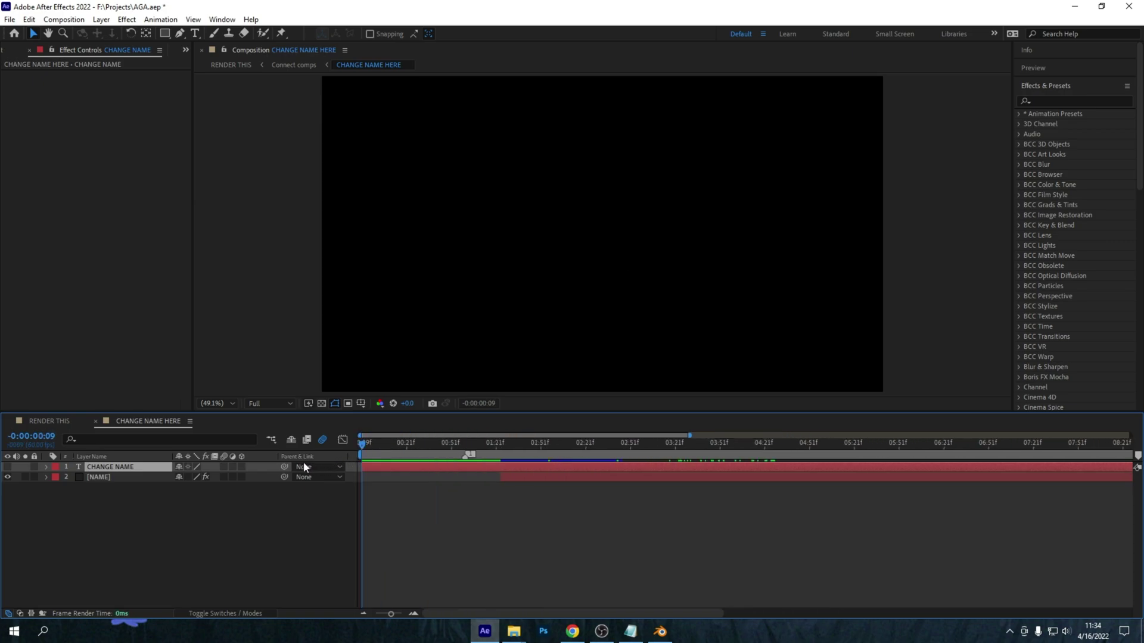
drag(361, 465, 421, 469)
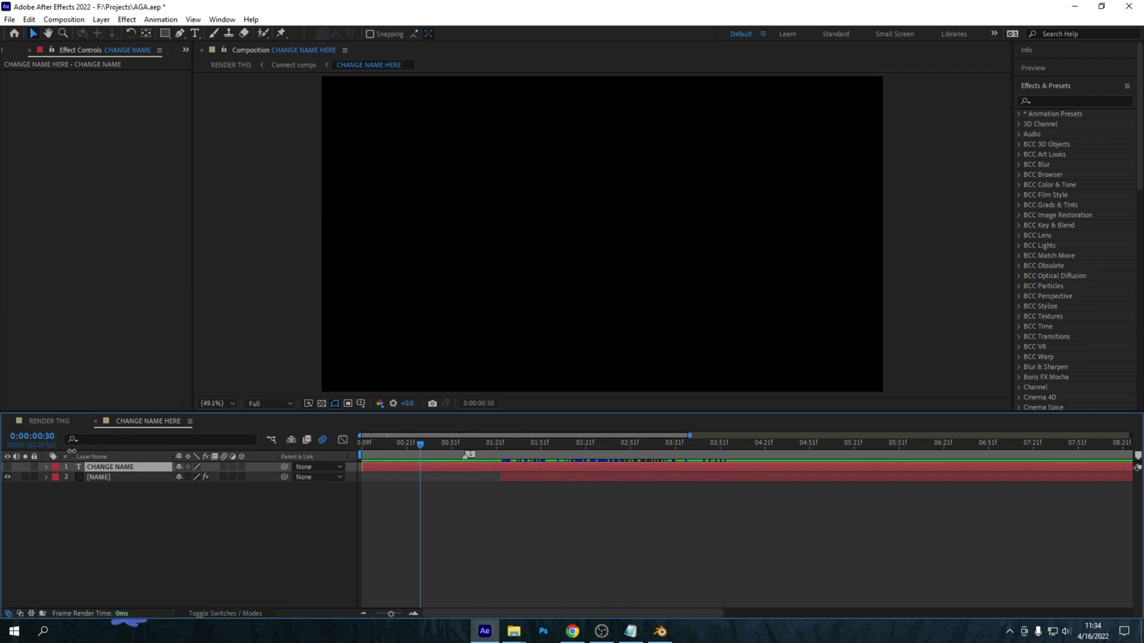
click(8, 468)
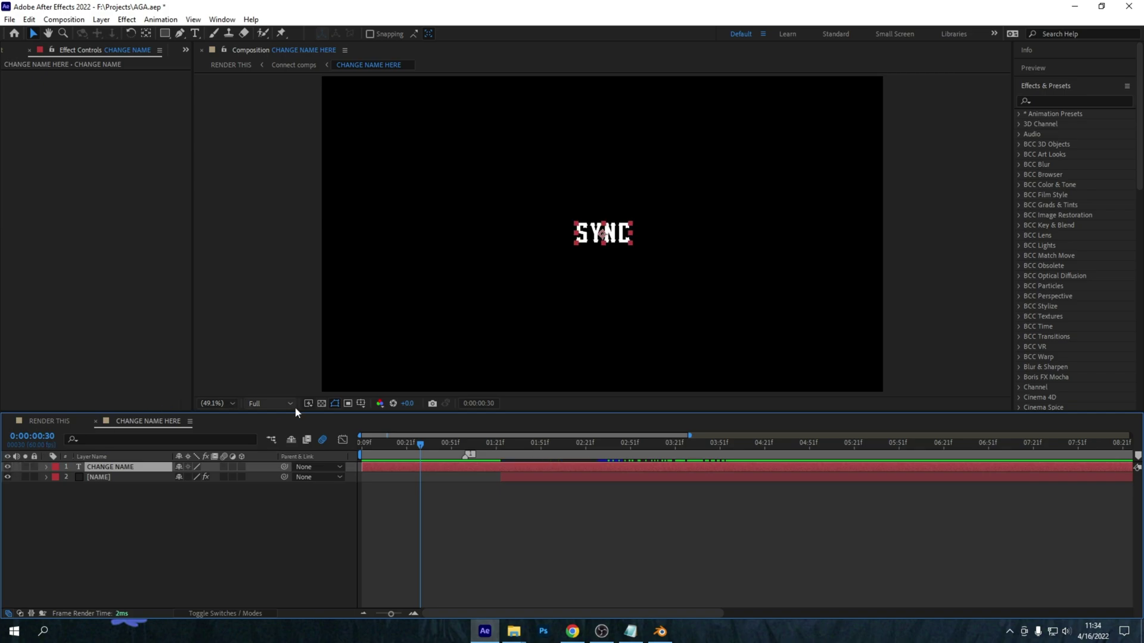
click(595, 271)
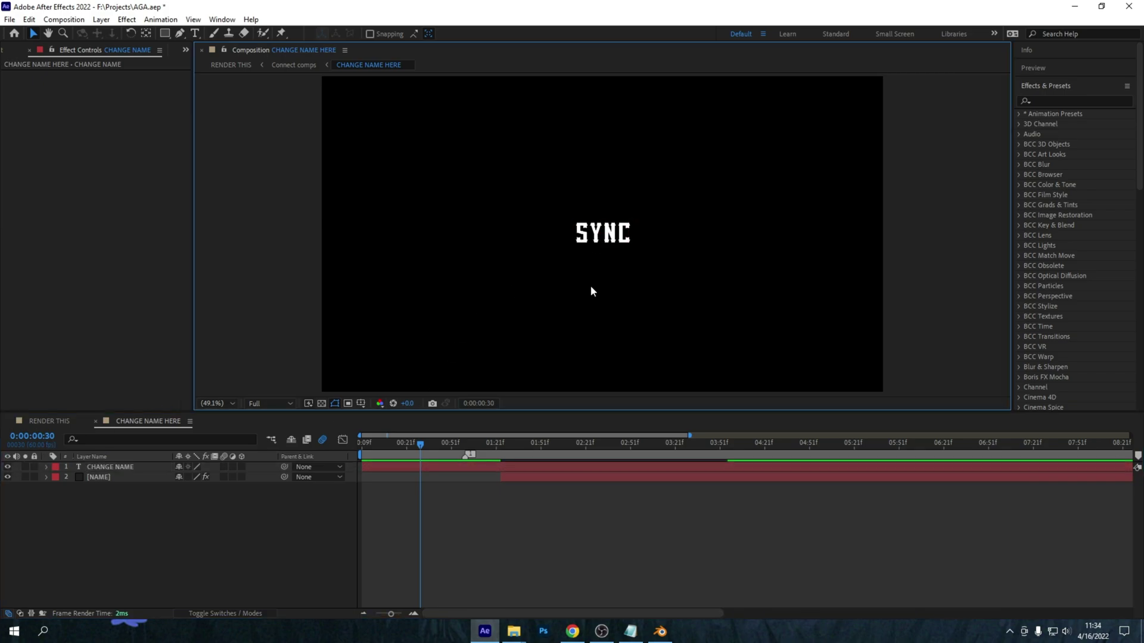
Replace the placeholder SYNC text with NAME.
click(195, 33)
drag(576, 233, 635, 233)
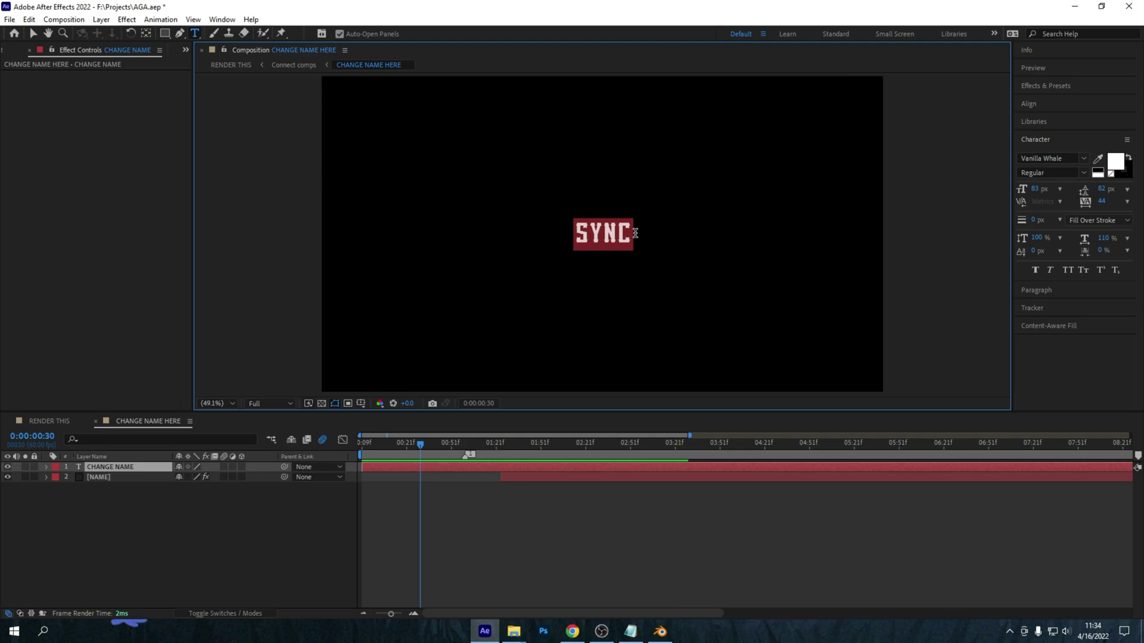
text(NA)
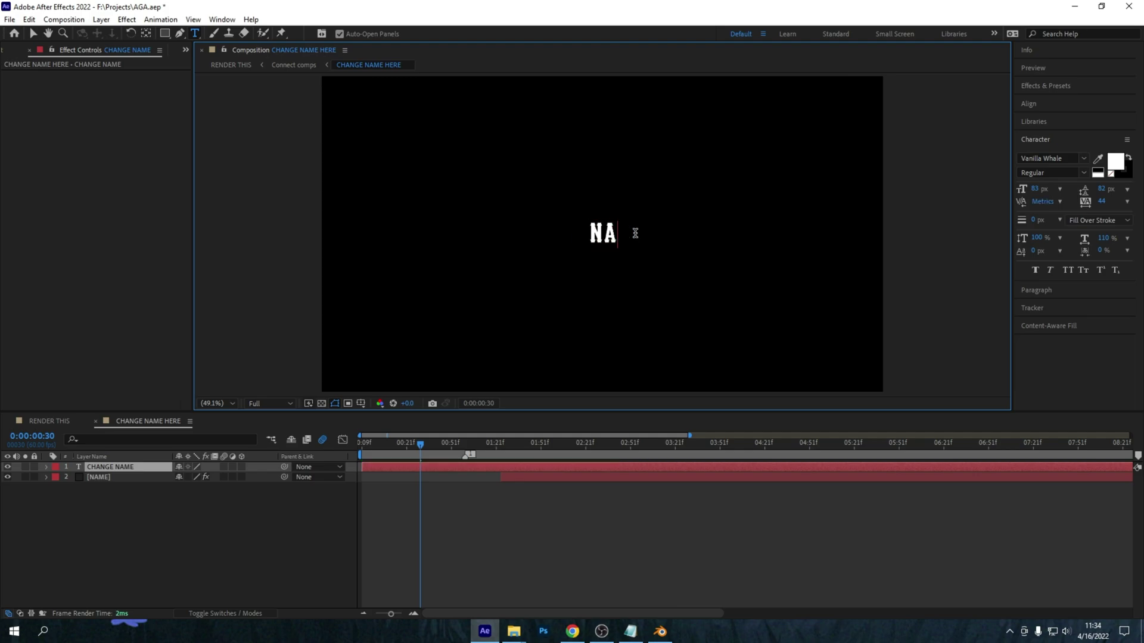
key(BackSpace)
key(BackSpace)
text(NAME)
key(BackSpace)
key(BackSpace)
key(BackSpace)
key(BackSpace)
text(NAME)
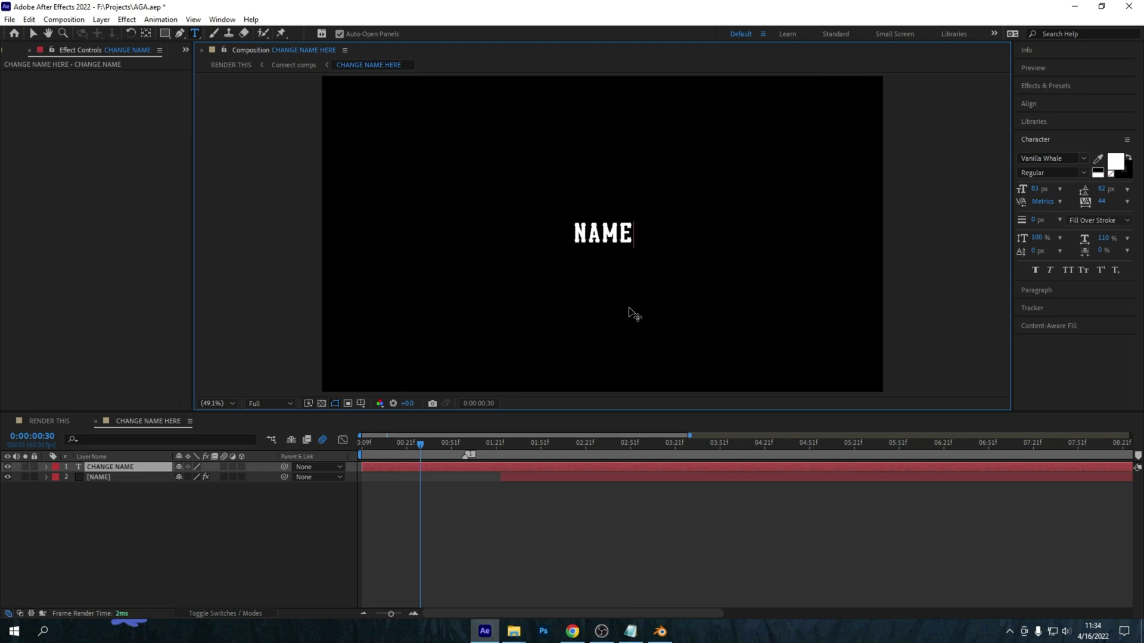
click(373, 469)
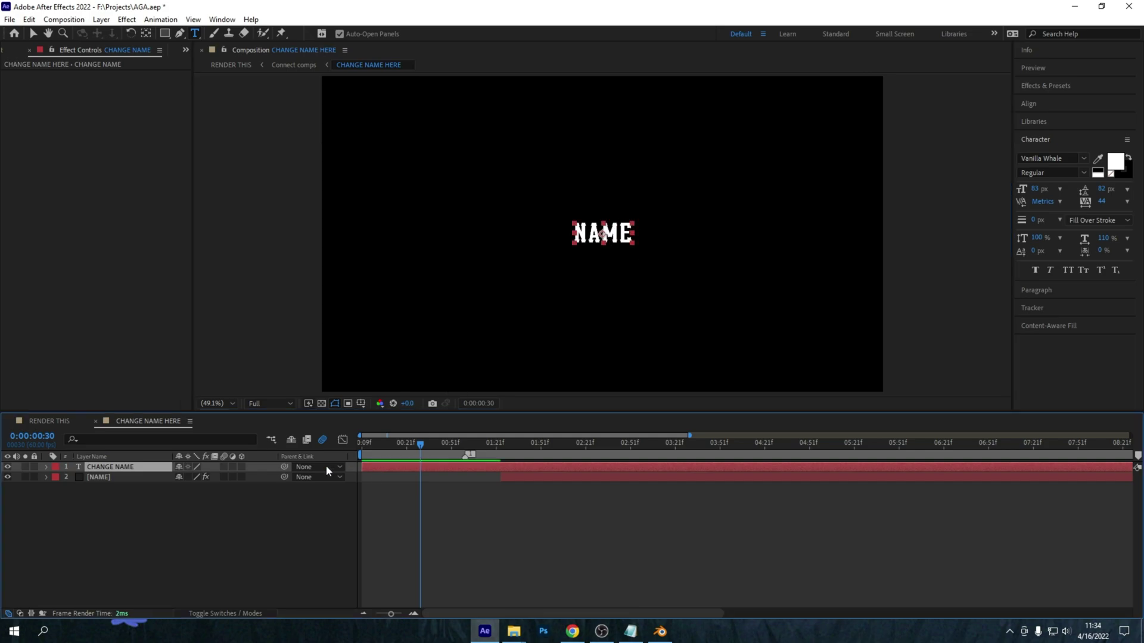
Hide the flat NAME text layer and scrub to confirm the gold 3D title.
click(8, 468)
drag(420, 448, 506, 480)
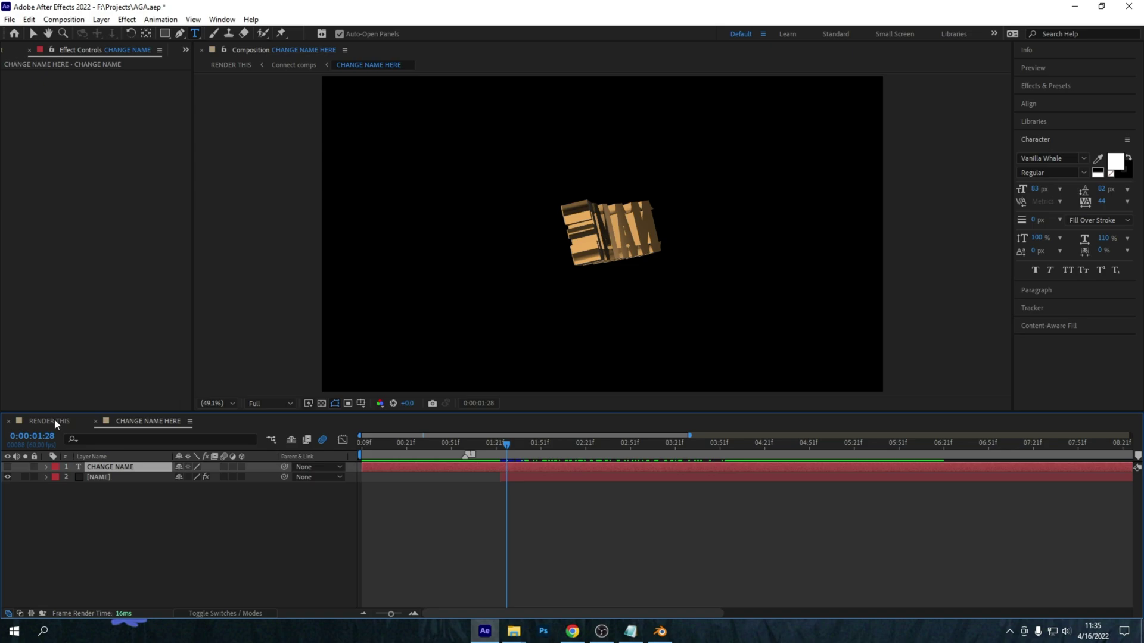
click(55, 421)
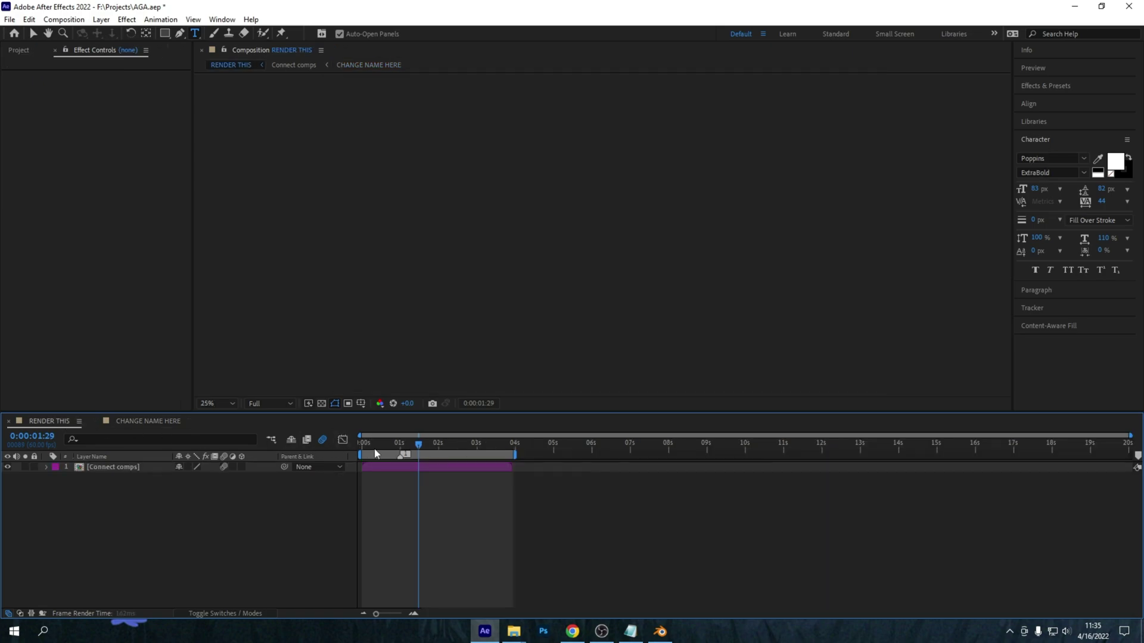
drag(378, 448, 362, 448)
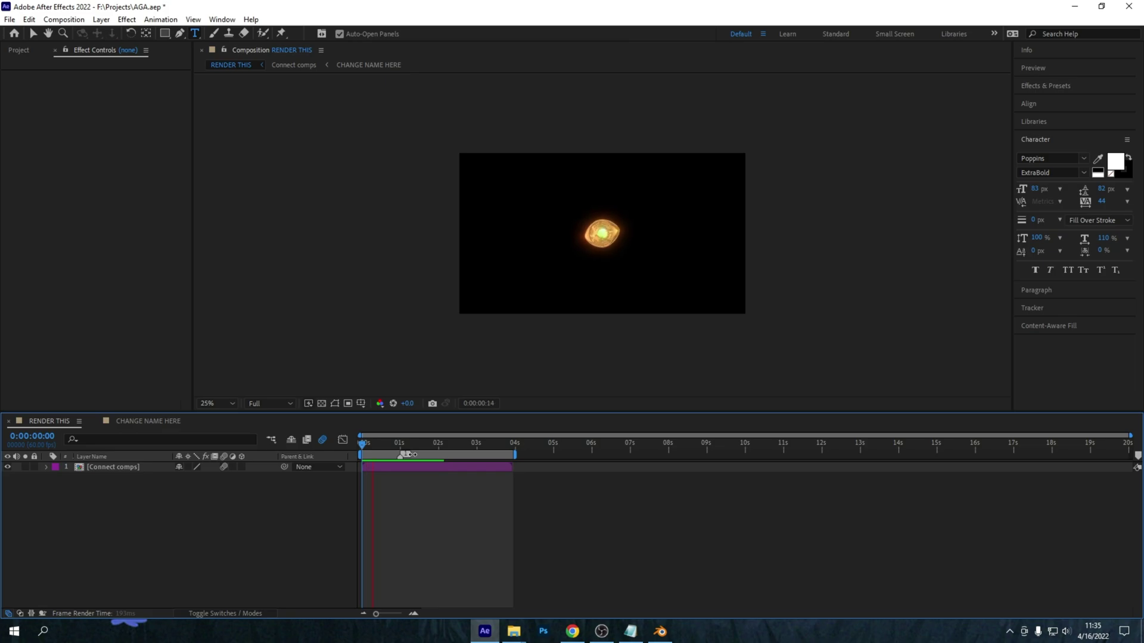
click(441, 444)
key(space)
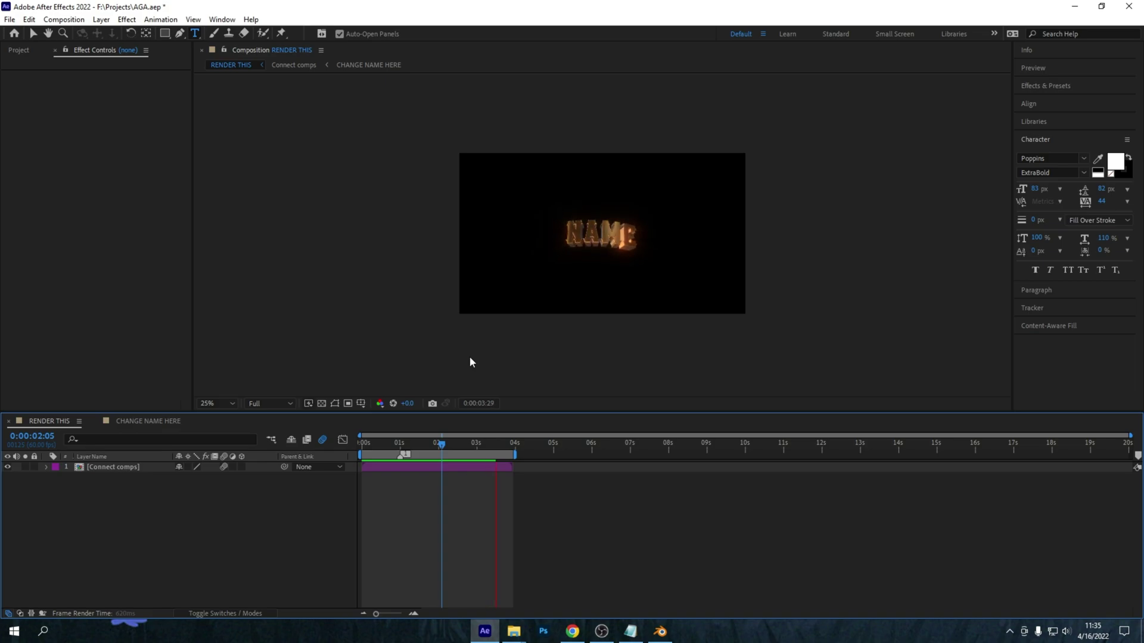
click(498, 442)
drag(495, 442, 366, 444)
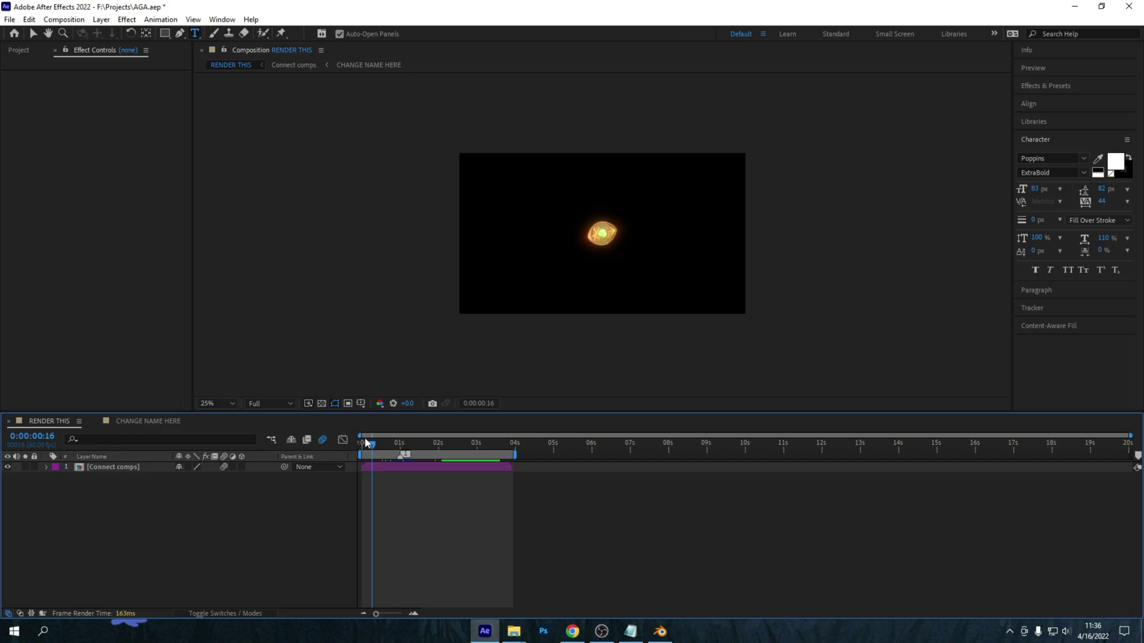
scroll(489, 221, up, 2)
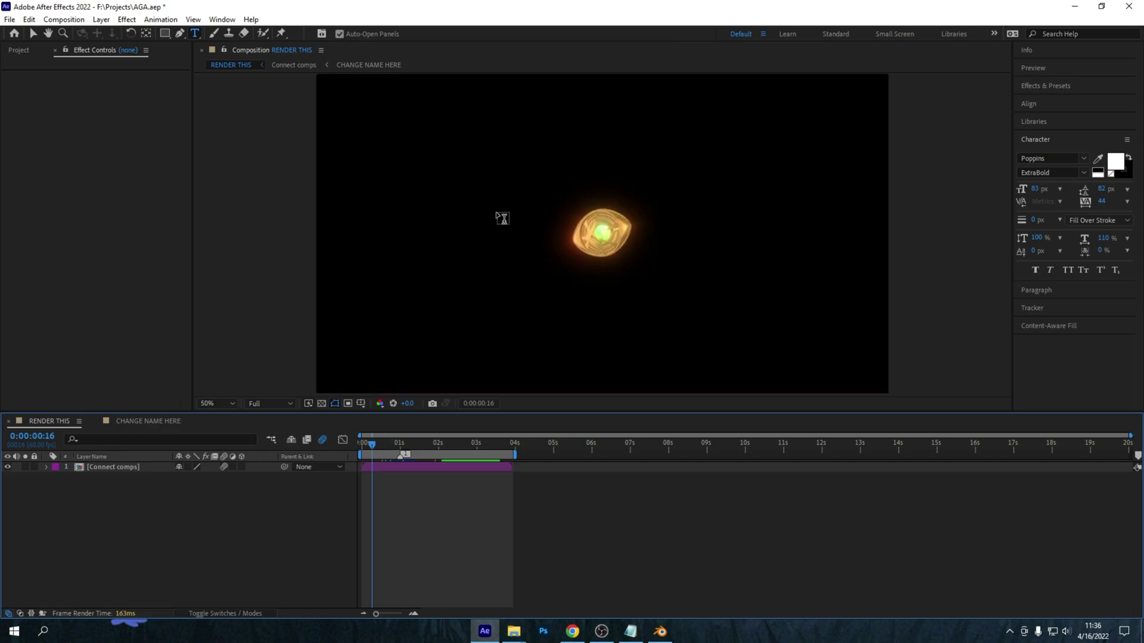
Add the RENDER THIS composition to the Render Queue.
click(9, 19)
mouse_move(102, 213)
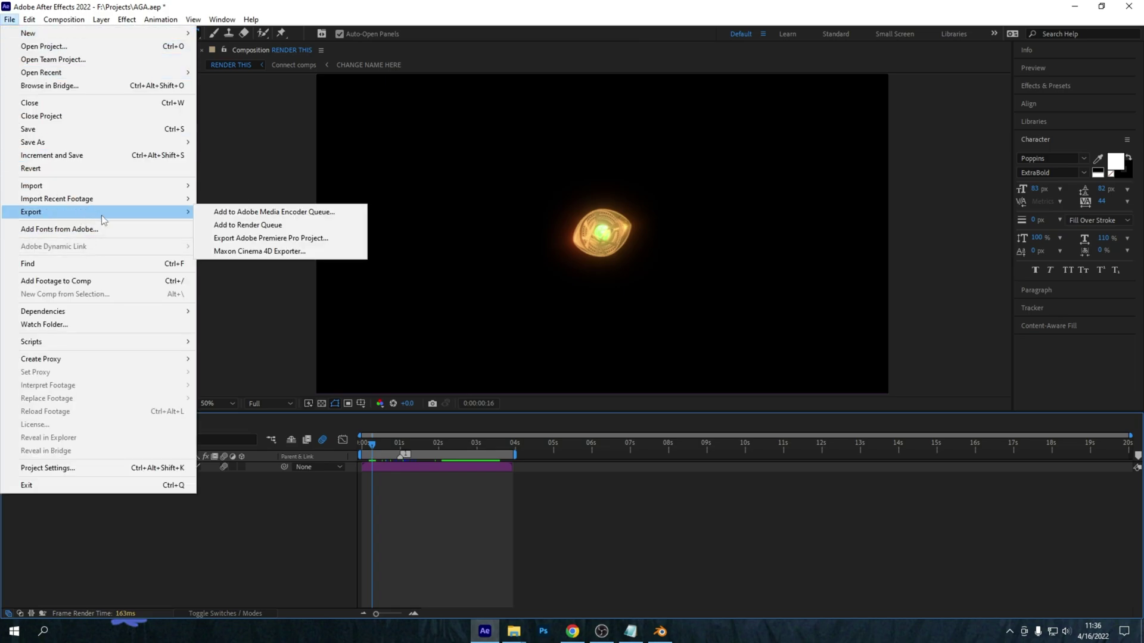
click(266, 231)
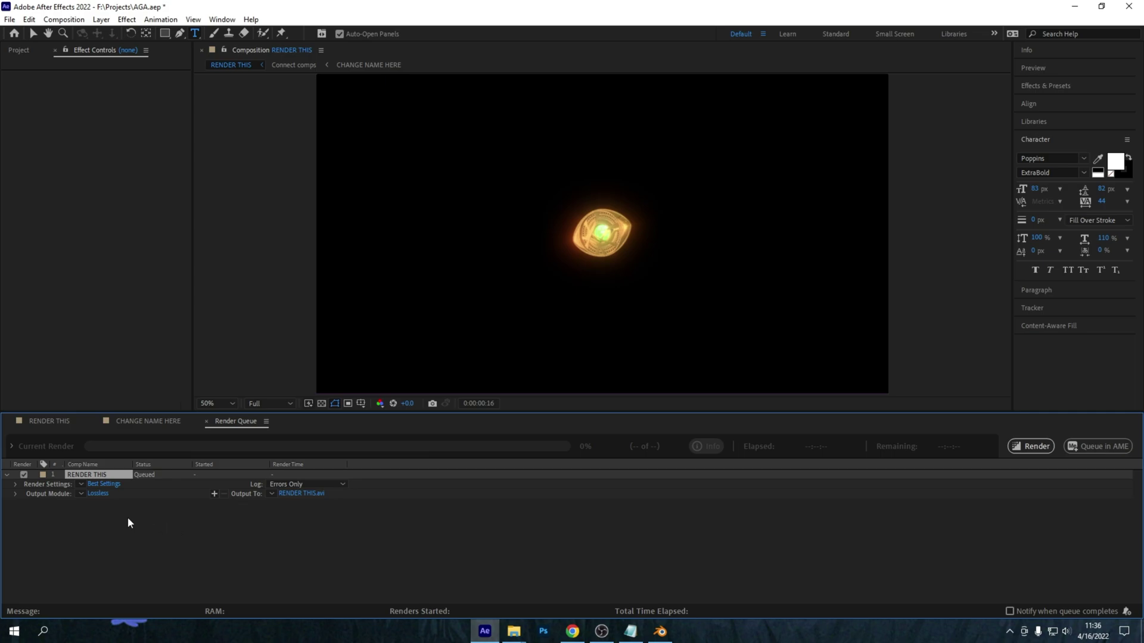
Set the Lossless output module's channels to RGB + Alpha.
click(104, 494)
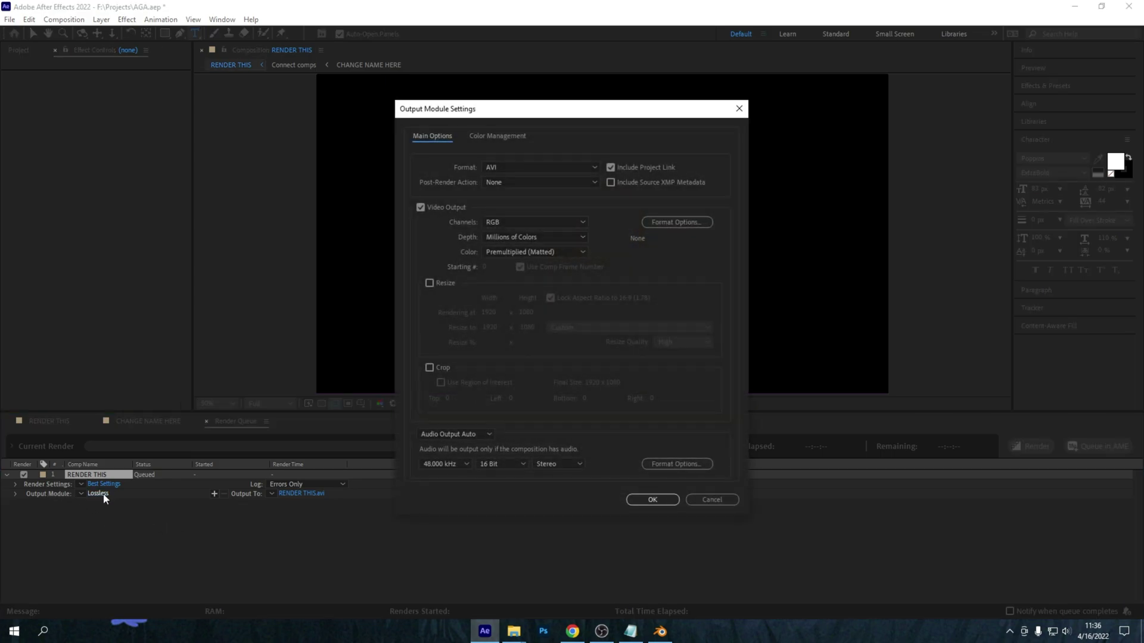
click(497, 223)
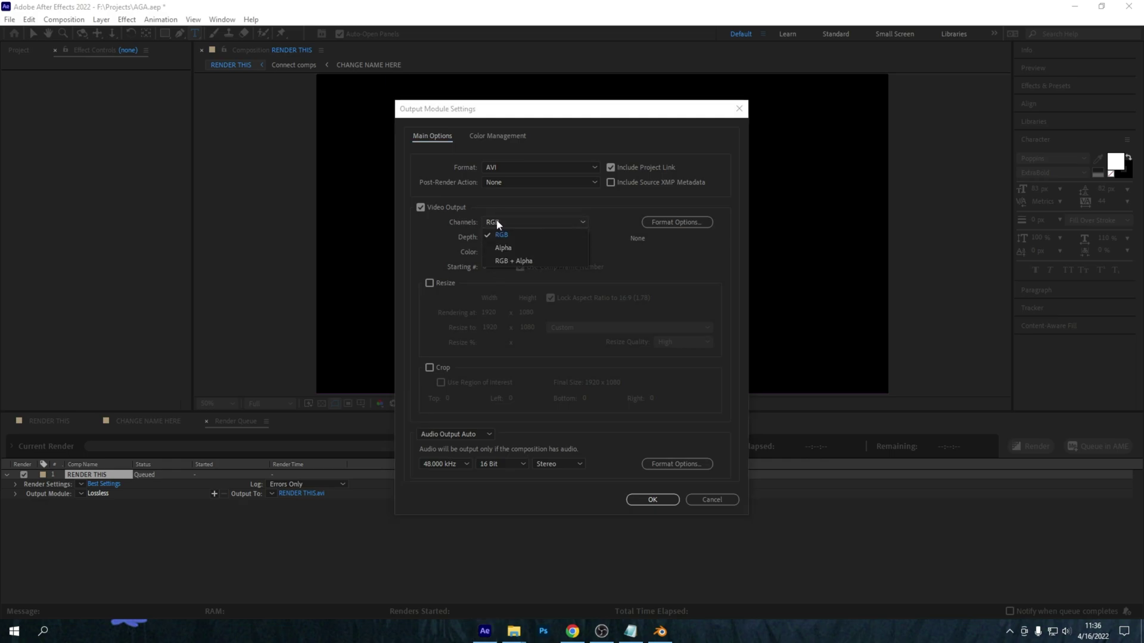
click(510, 260)
click(653, 500)
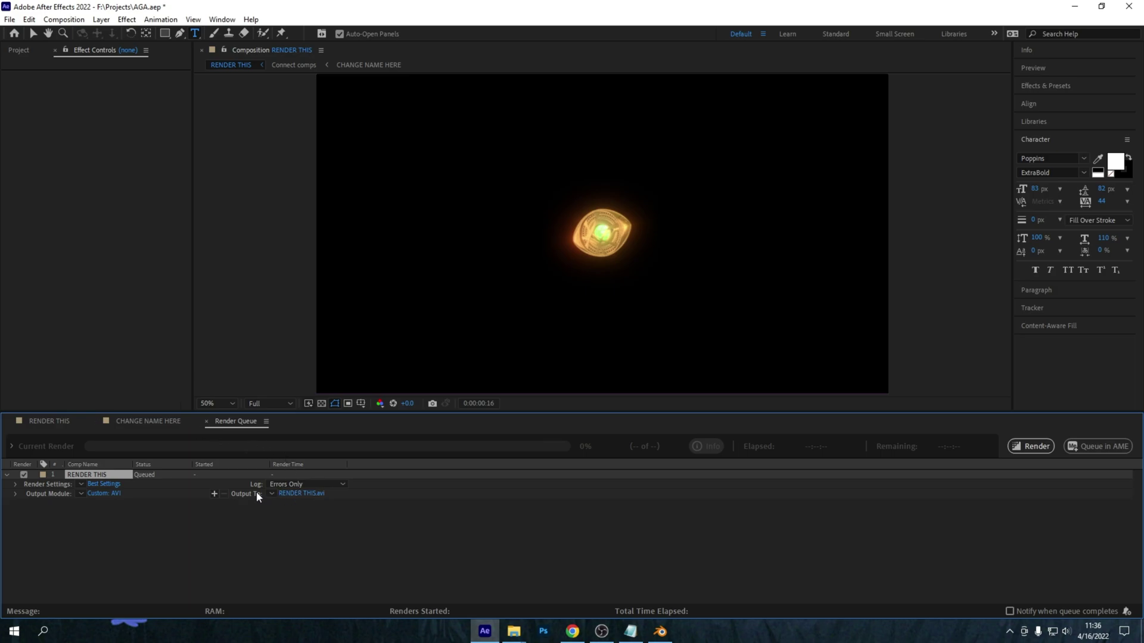
Rename the render output file to 'Aga ident synctify' in the Finals folder.
click(302, 493)
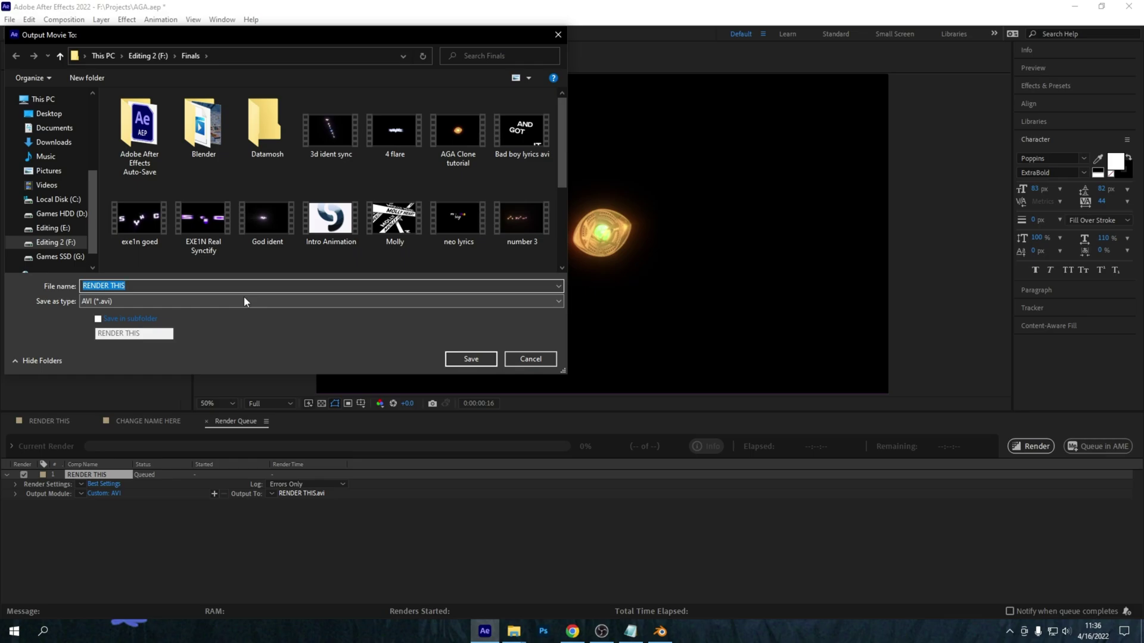
key(BackSpace)
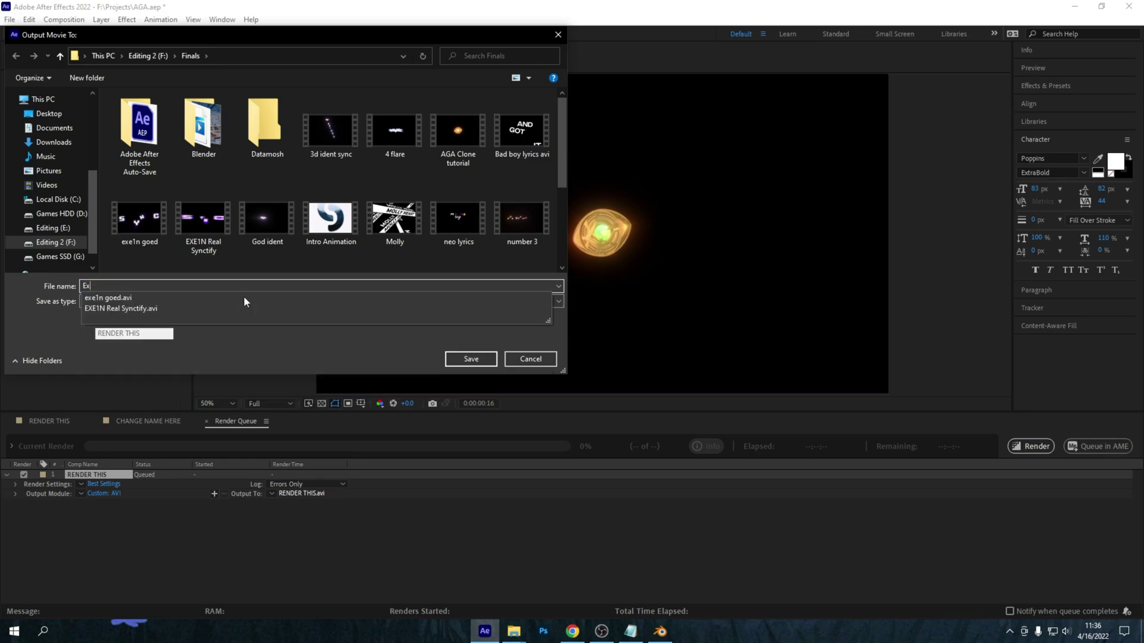
text(Aga)
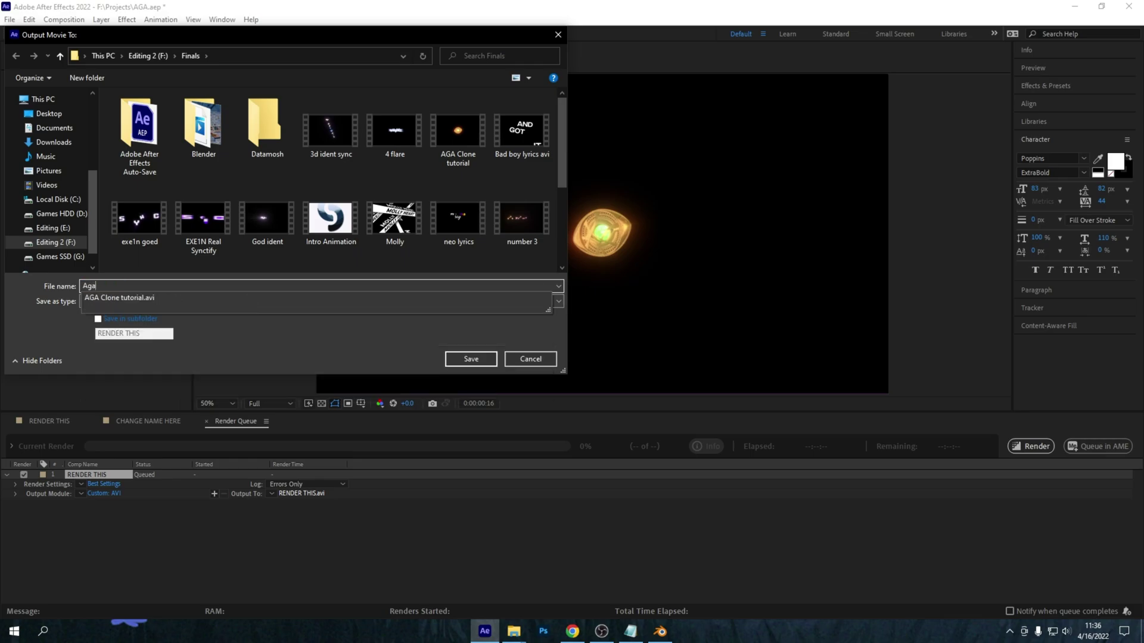
text( ident synctify)
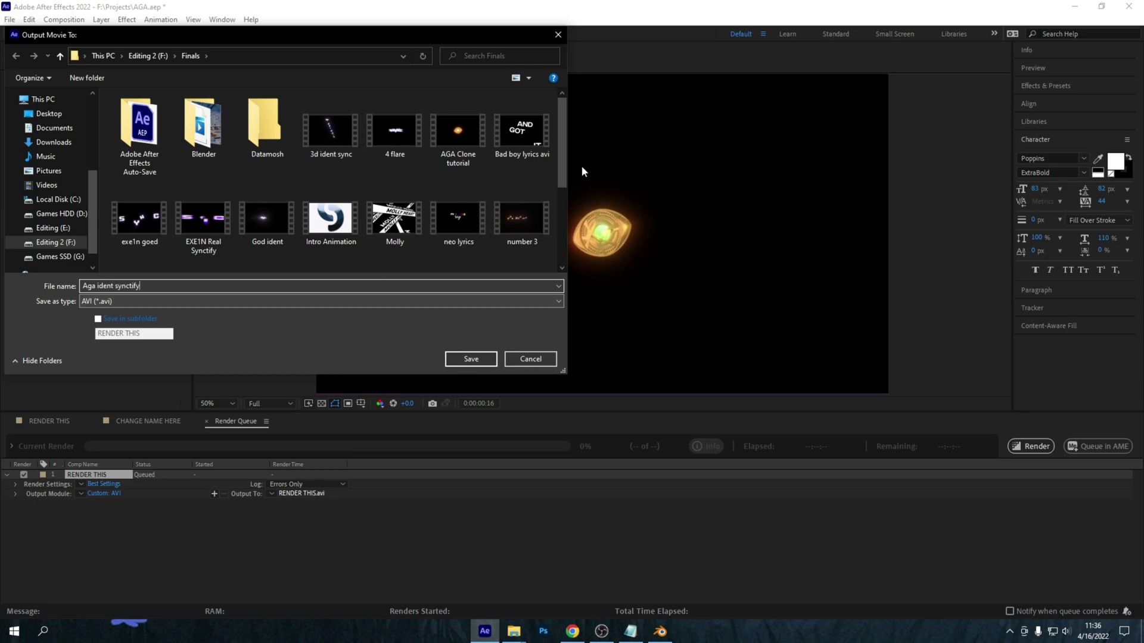
click(468, 363)
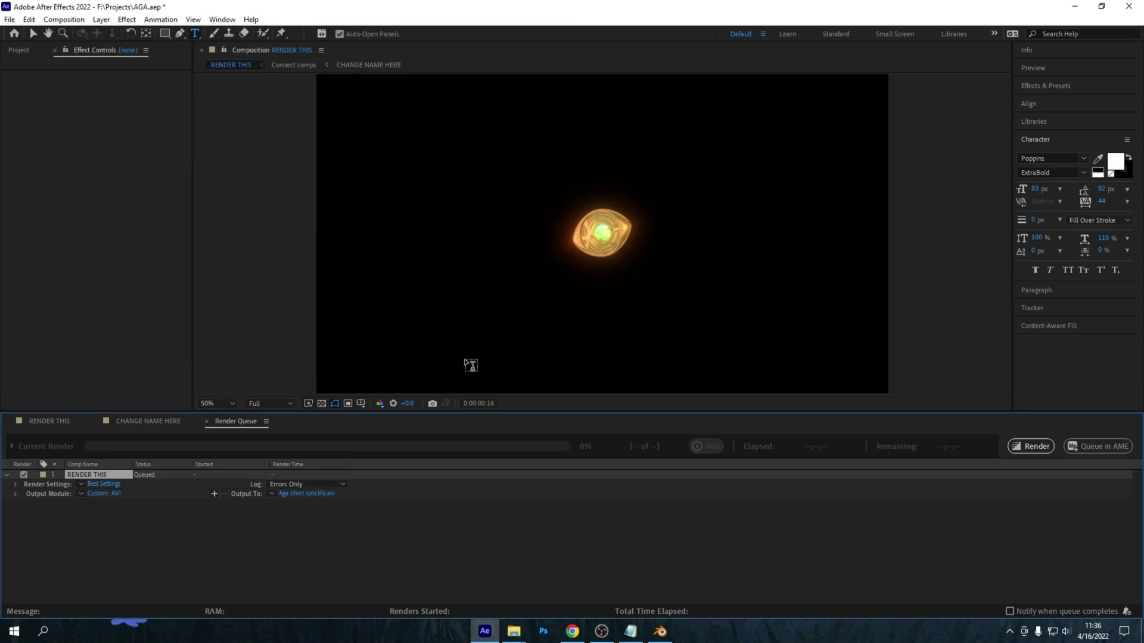
Start rendering the queued RENDER THIS item to Aga ident synctify.avi.
click(1037, 447)
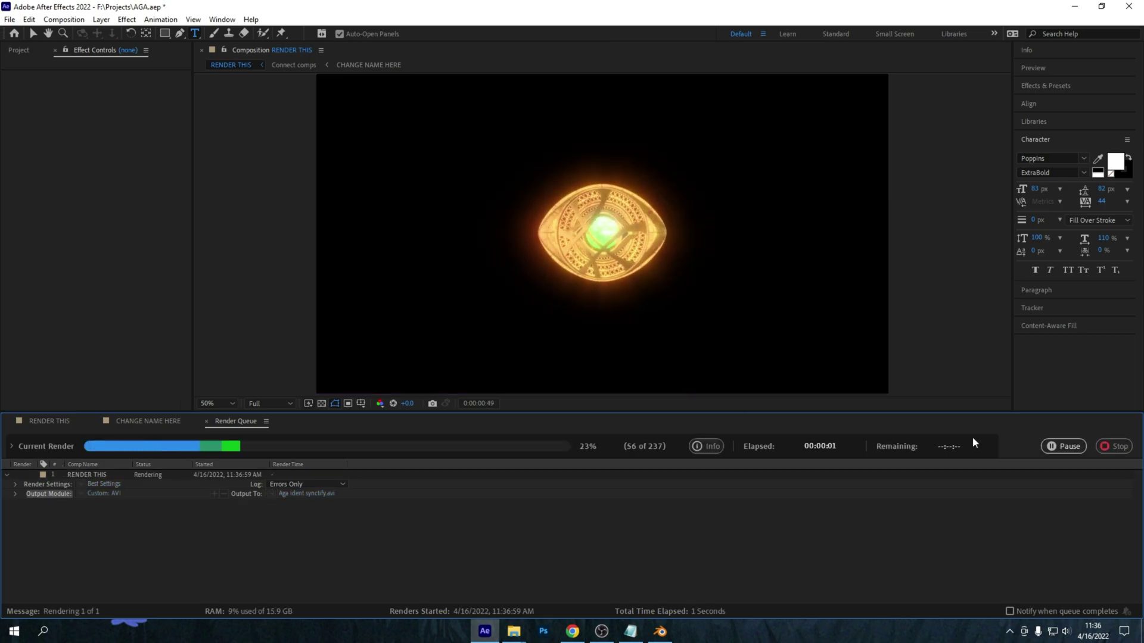